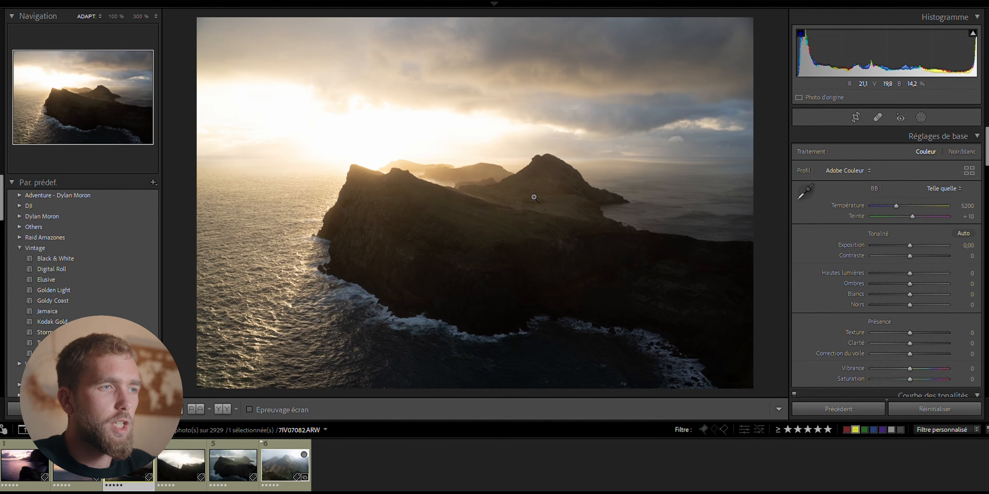
Apply a Vintage preset to the island photo and set Exposure +0.40, Contrast +25, Shadows +65 and Blacks -30
click(42, 343)
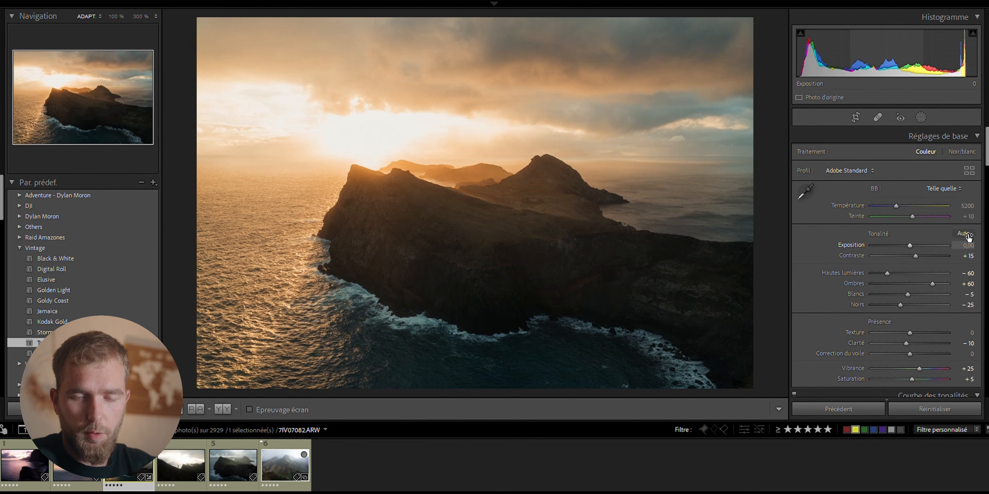
drag(958, 244, 967, 244)
drag(968, 274, 969, 249)
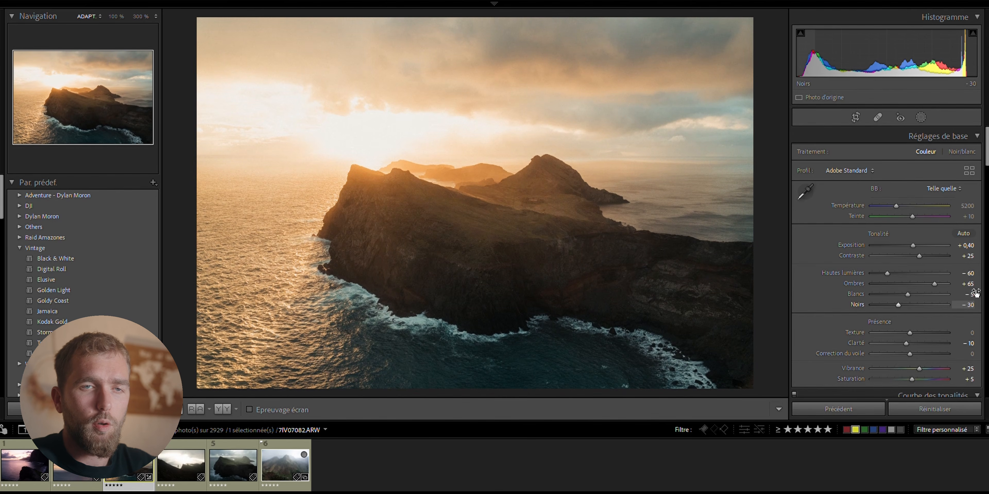
scroll(941, 269, down, 15)
scroll(928, 257, down, 10)
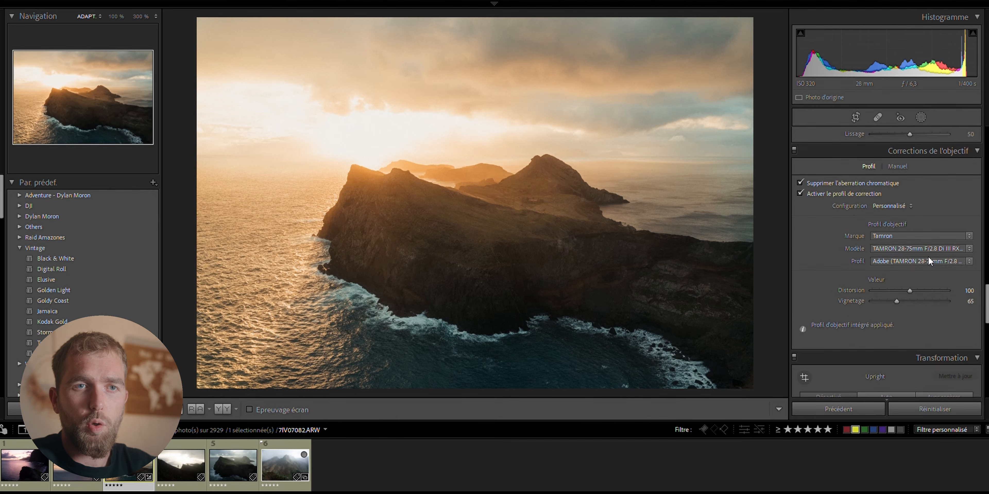
scroll(928, 256, down, 3)
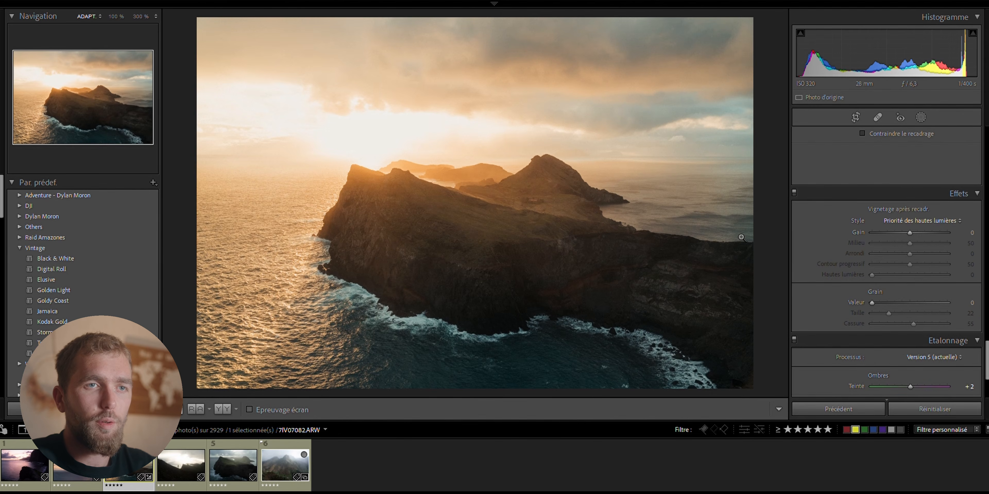
scroll(853, 223, up, 8)
scroll(854, 223, up, 10)
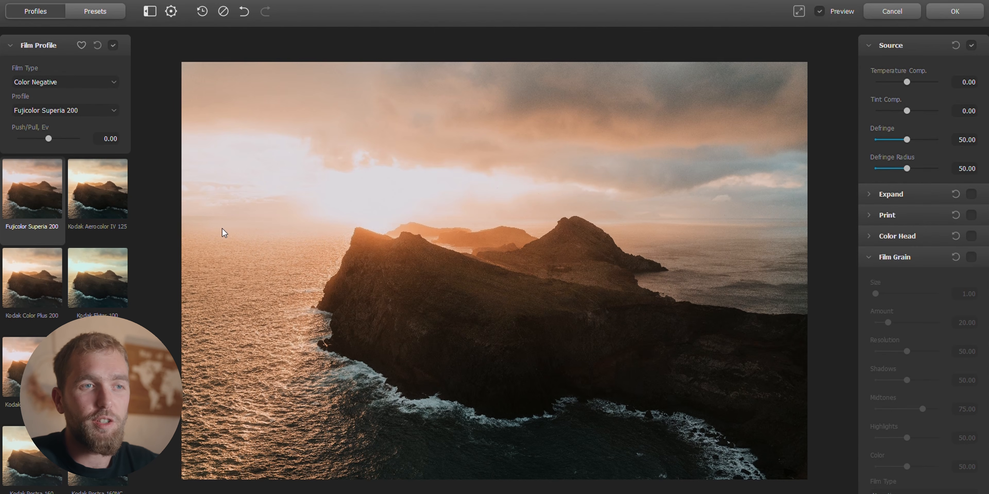
Browse the previews of the Color Negative film profiles, including the Kodak, Fujicolor and Agfa stocks
scroll(88, 196, down, 4)
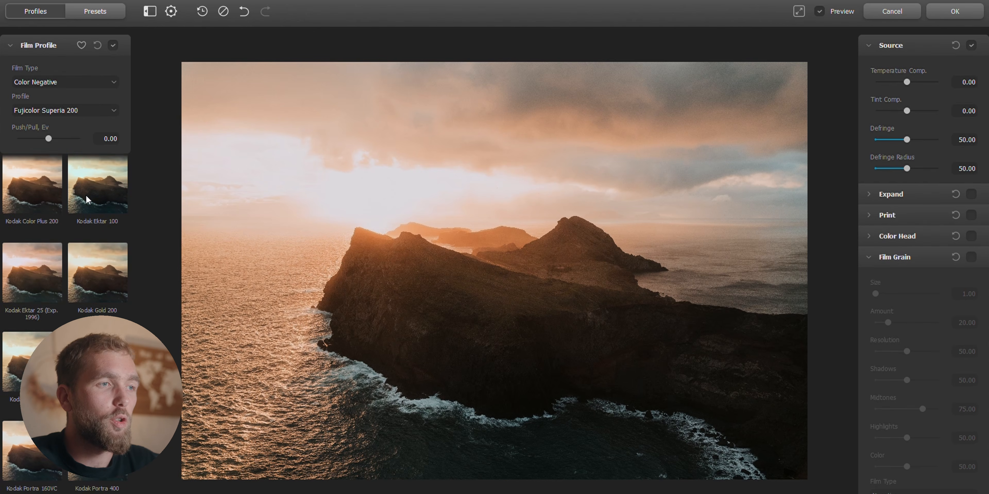
scroll(85, 199, down, 4)
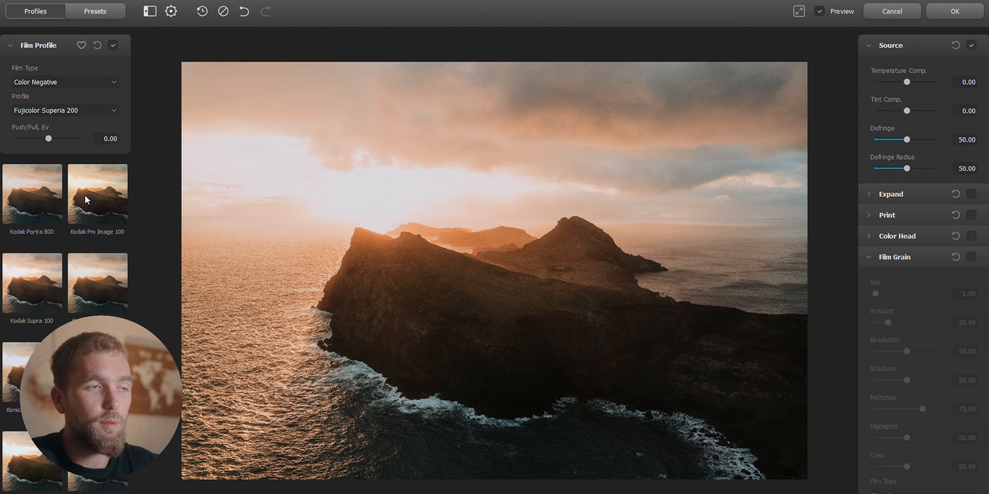
scroll(85, 199, up, 4)
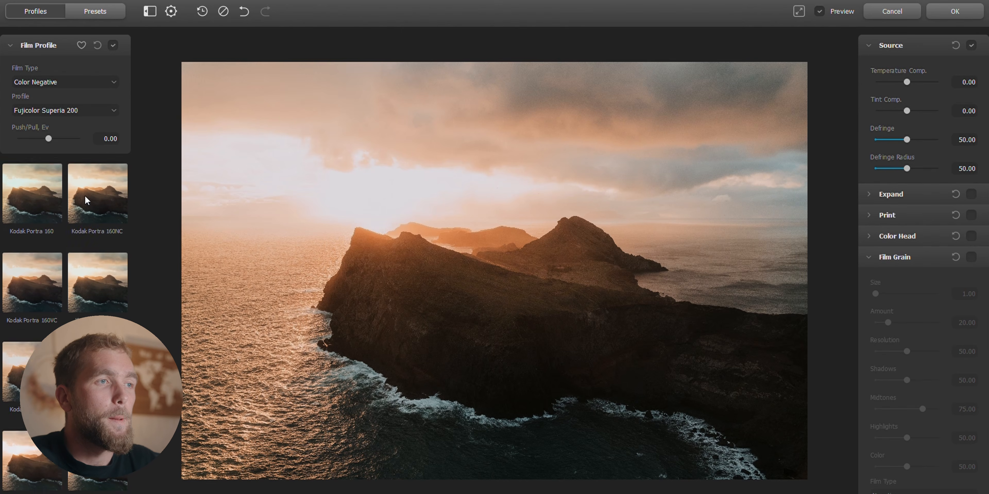
scroll(87, 217, up, 2)
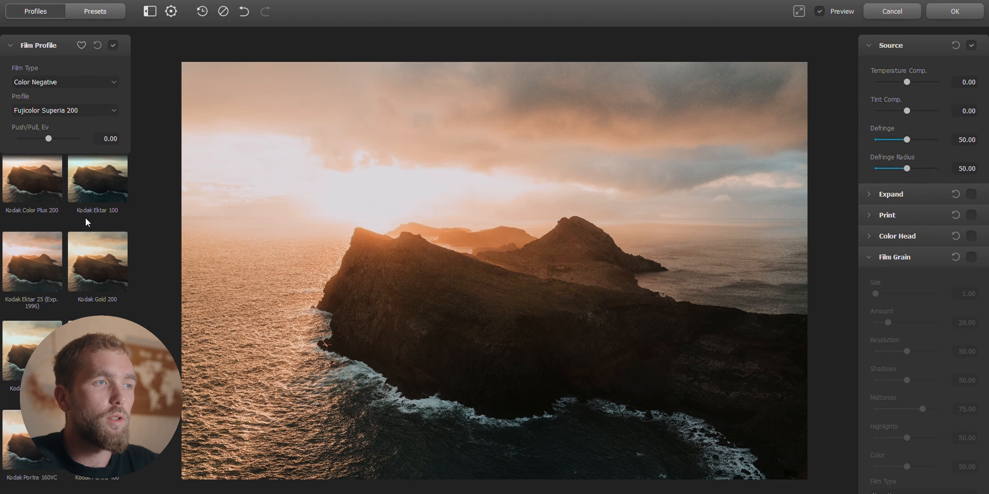
scroll(93, 219, up, 5)
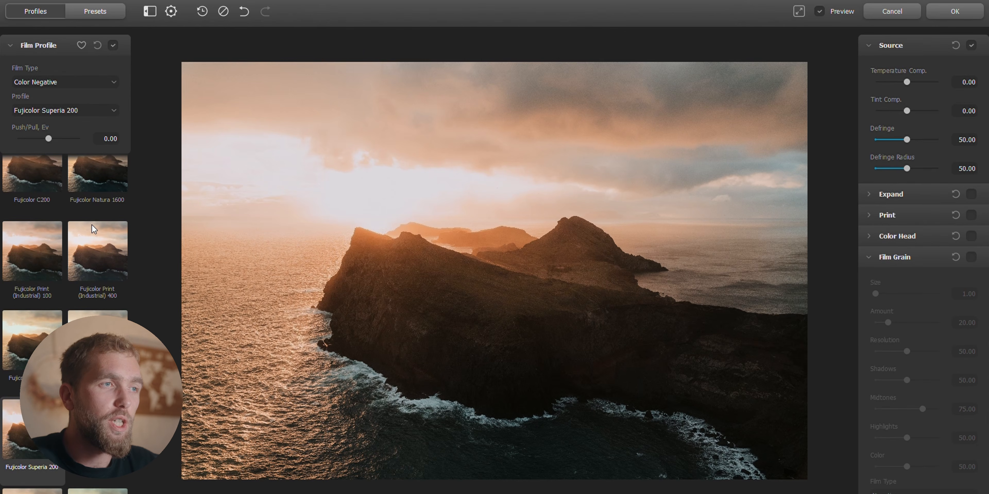
scroll(92, 230, up, 5)
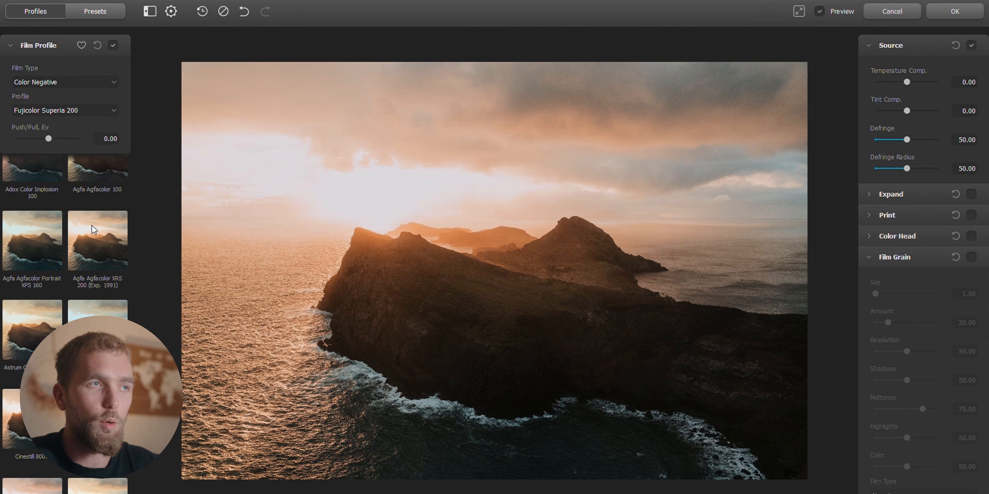
Turn off the Film Profile and collapse the Film Profile, Film Grain, Halation and Bloom settings
click(16, 45)
click(112, 46)
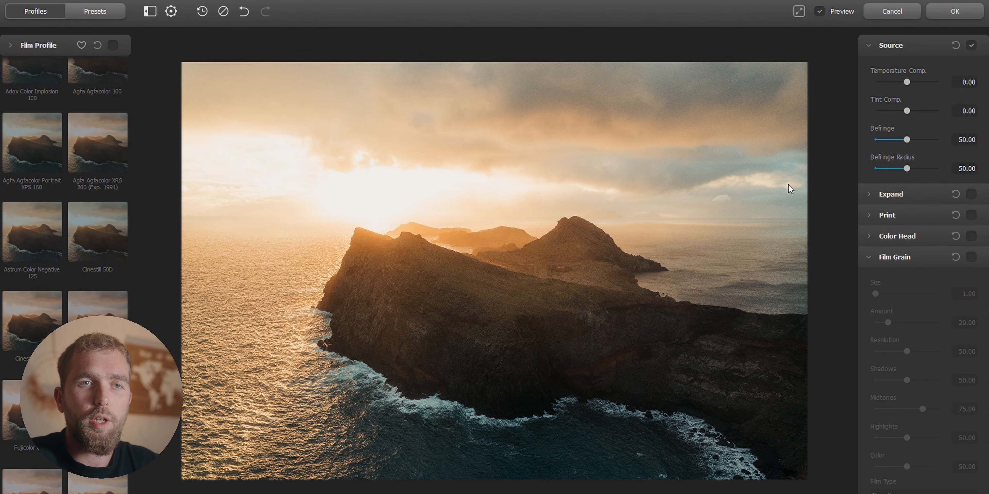
click(870, 260)
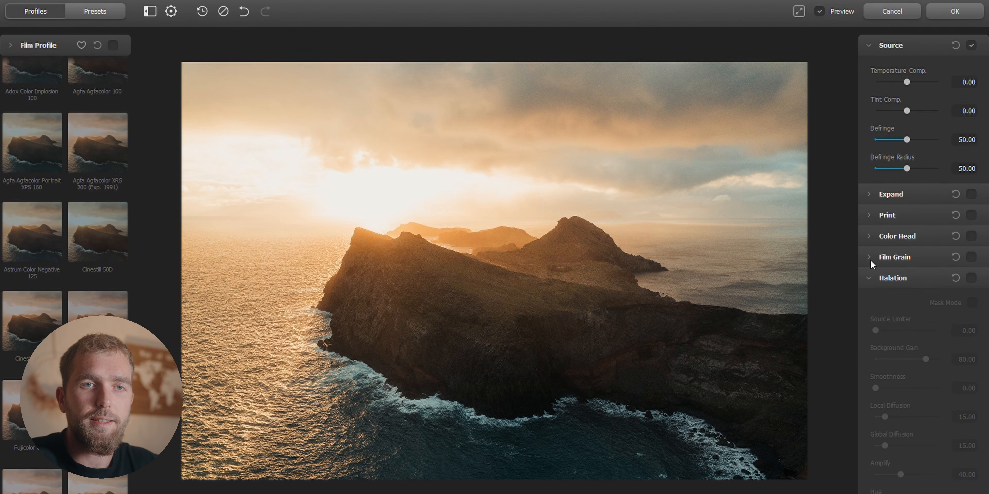
click(873, 299)
click(873, 299)
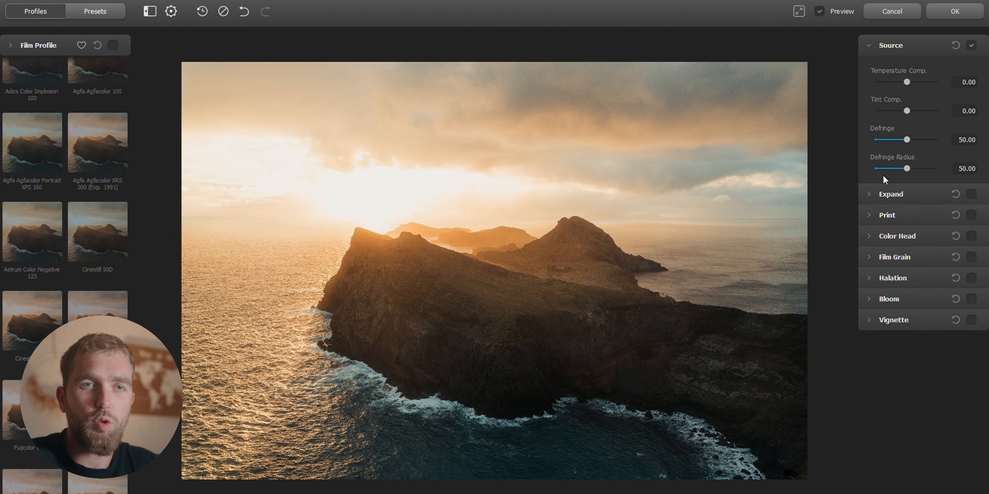
Turn on the Film Grain effect and examine its grain on the bright sky and the island
click(923, 260)
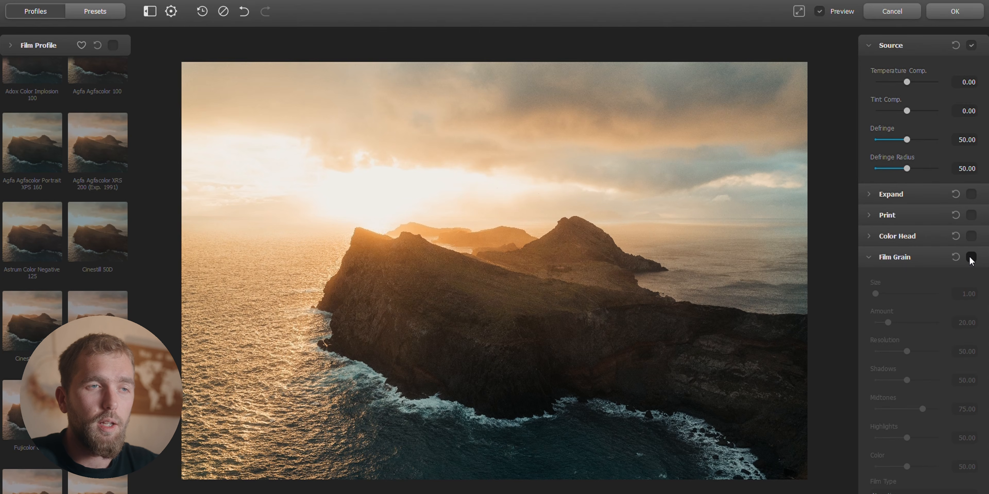
scroll(480, 215, up, 4)
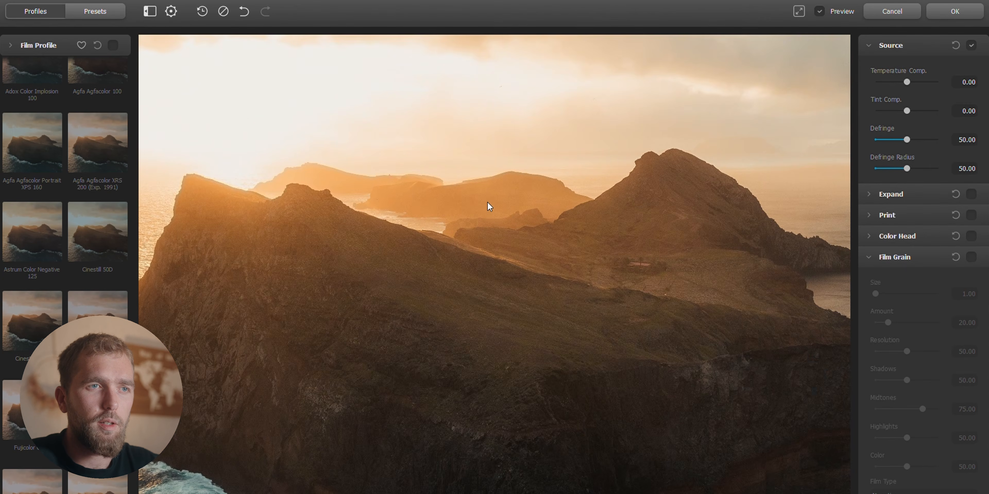
drag(490, 207, 500, 309)
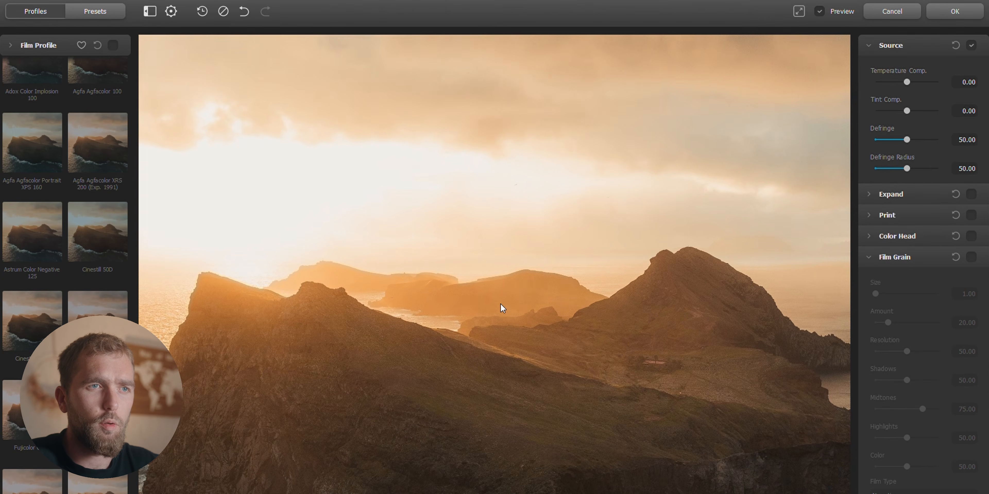
click(972, 258)
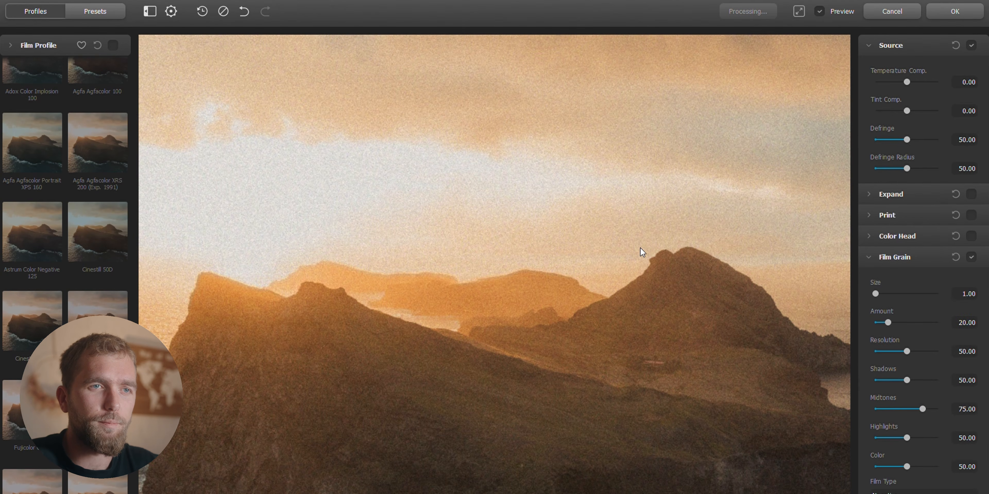
drag(431, 242, 547, 222)
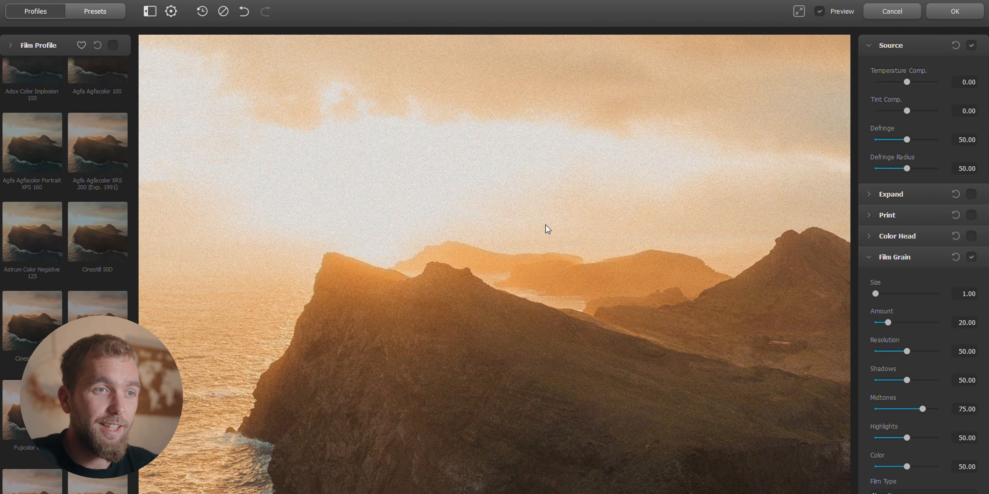
drag(545, 225, 554, 255)
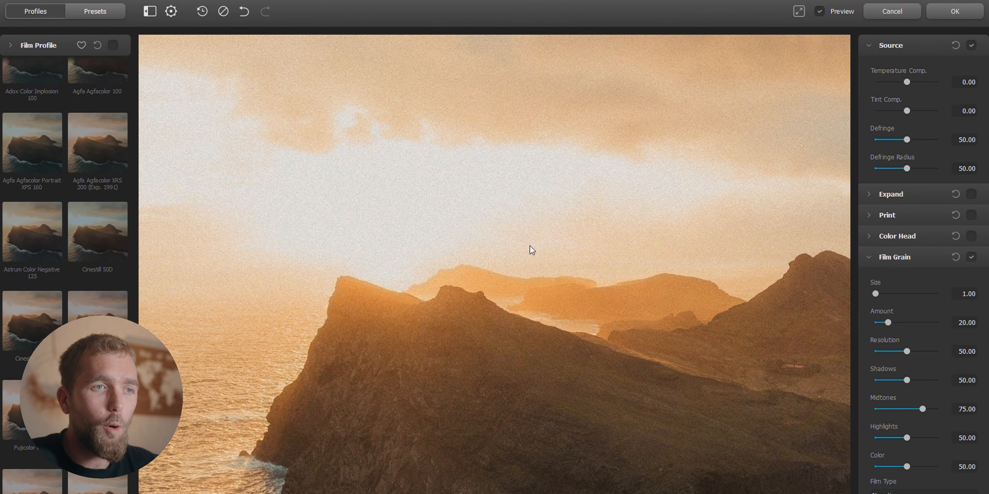
drag(532, 250, 498, 293)
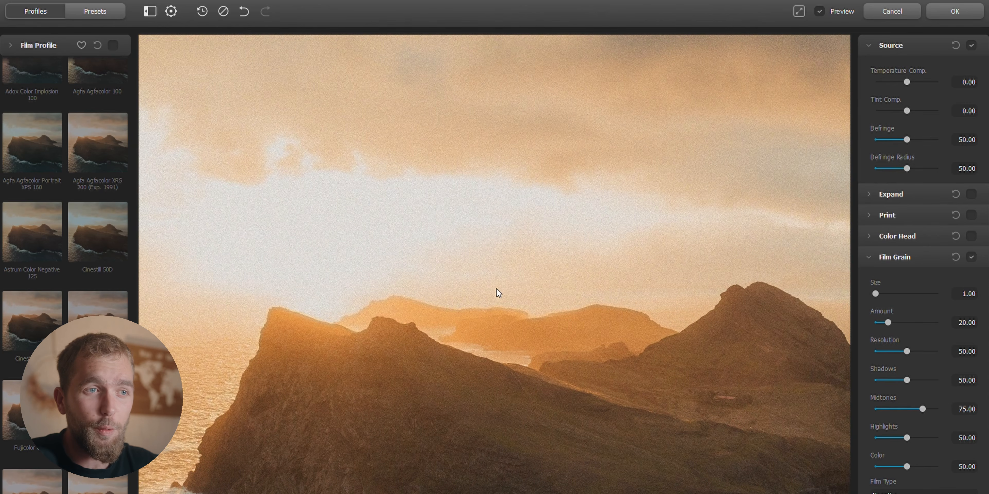
scroll(577, 264, down, 5)
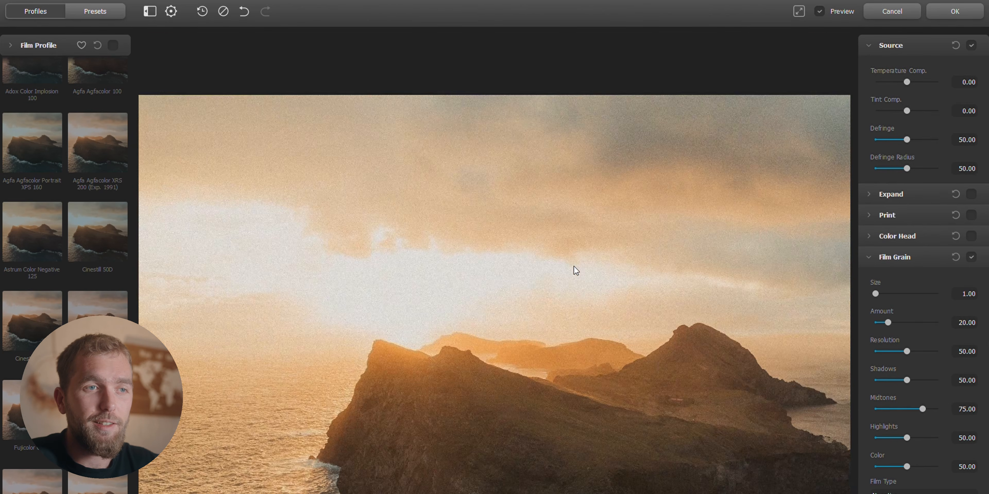
drag(603, 397, 540, 259)
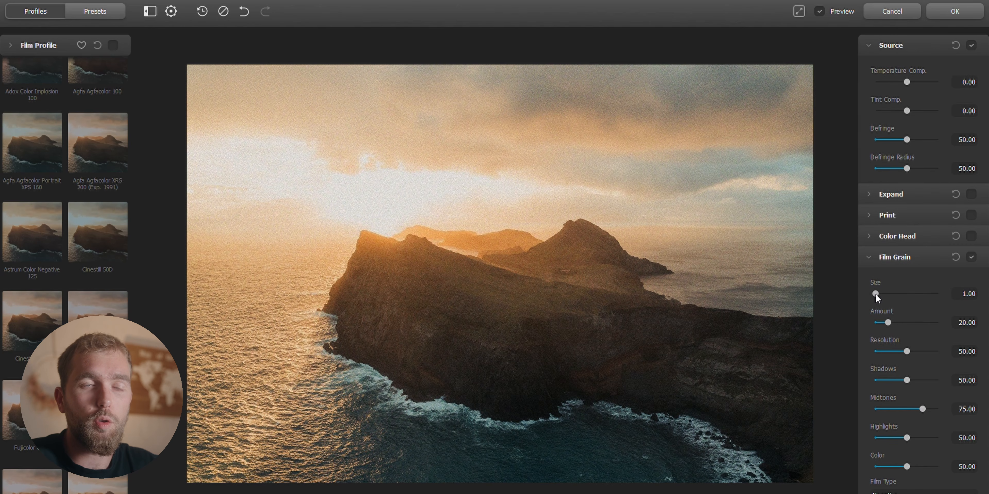
Try a film grain Size of 12.00 and inspect the grain on the photo
drag(875, 295, 941, 292)
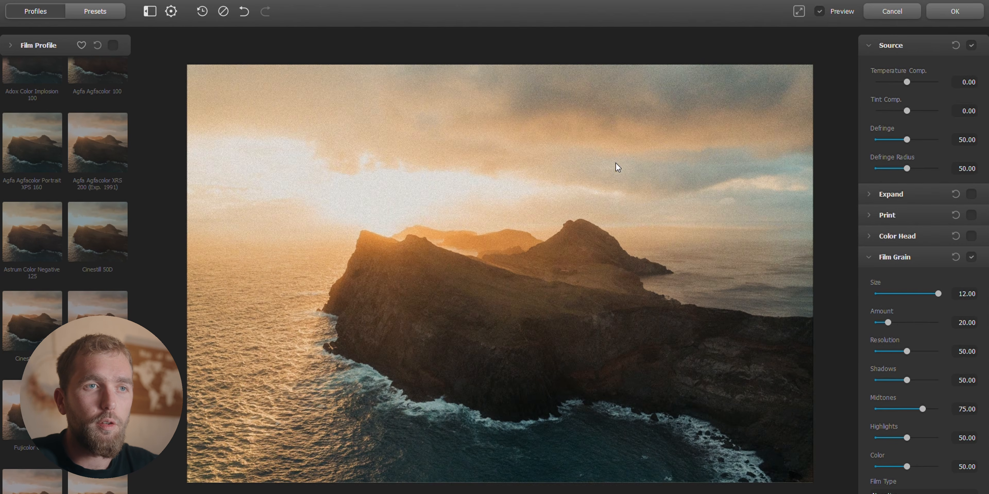
scroll(527, 188, up, 2)
scroll(532, 188, down, 3)
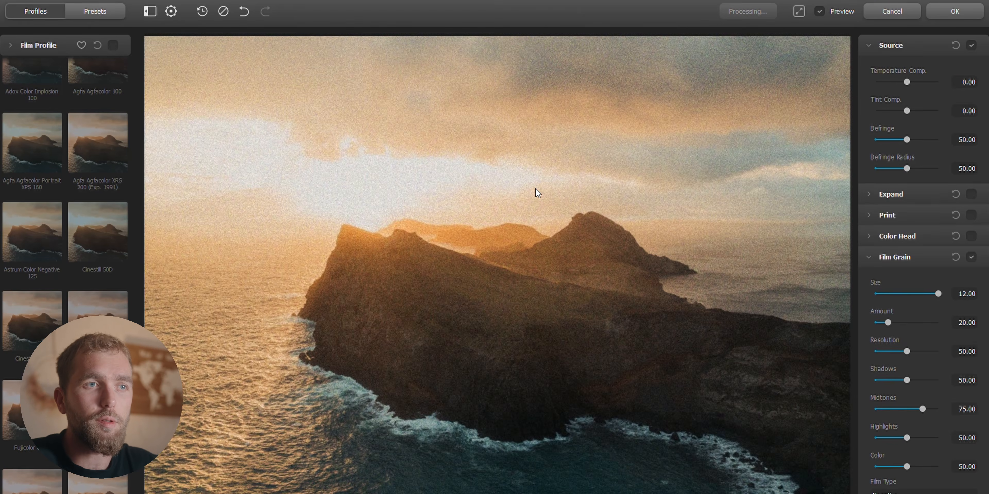
scroll(537, 188, up, 2)
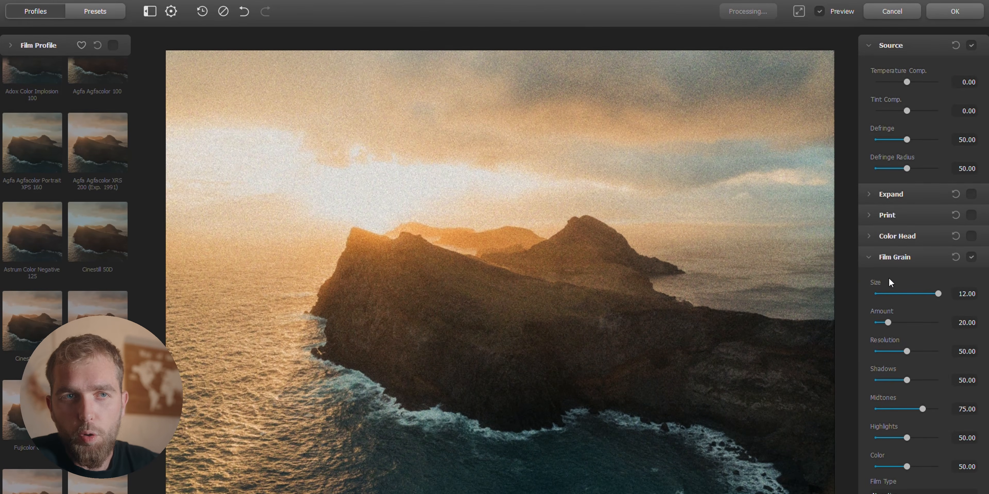
Set the film grain Size to 1.55 and Amount to 15.00, checking the grain up close and across the whole photo
drag(938, 295, 880, 300)
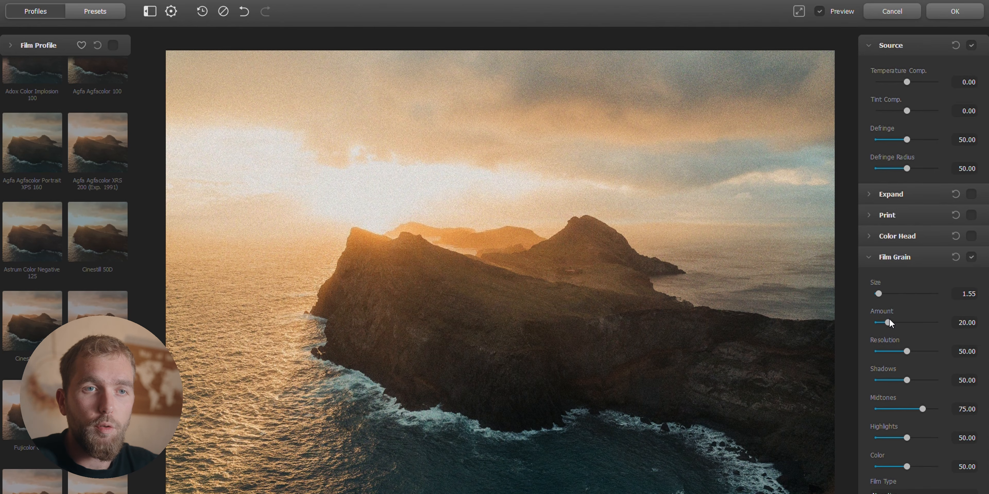
scroll(808, 310, up, 3)
drag(924, 322, 886, 325)
scroll(658, 287, up, 2)
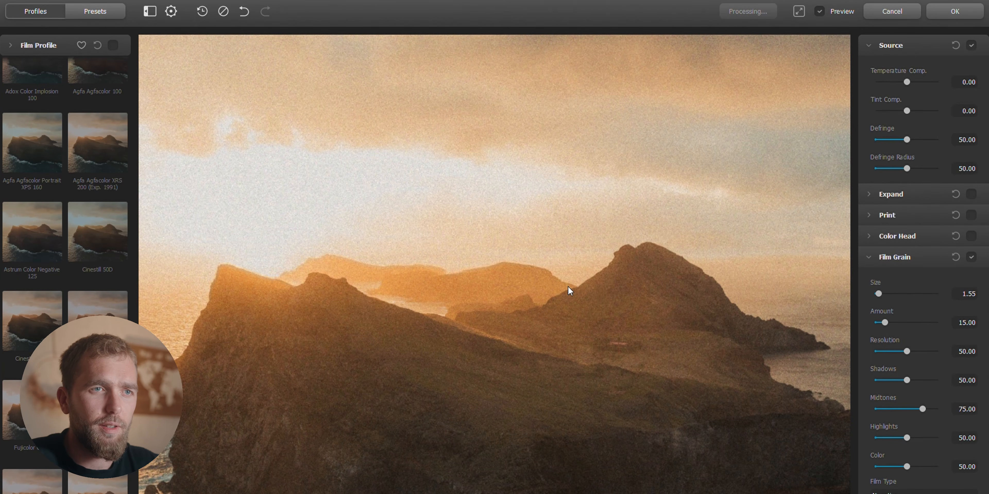
scroll(568, 287, down, 2)
drag(550, 365, 547, 290)
scroll(546, 289, down, 3)
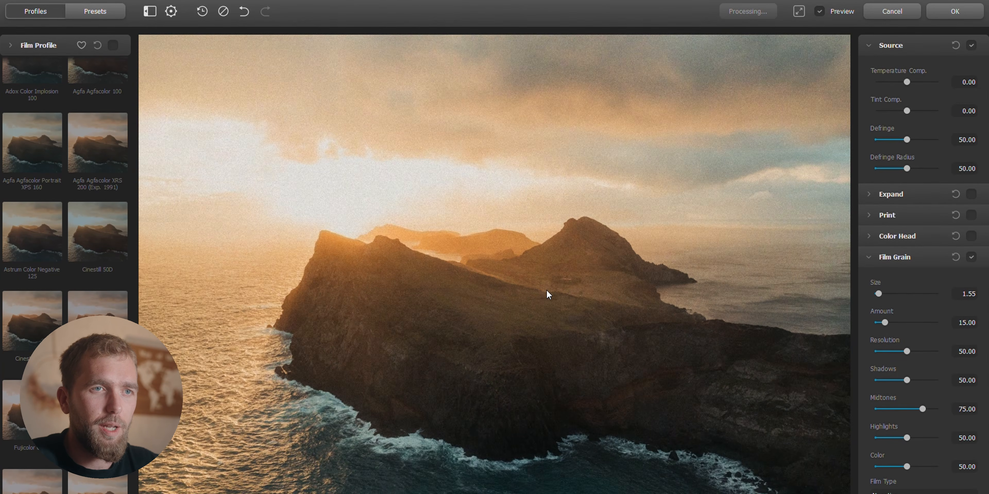
scroll(547, 290, down, 1)
scroll(524, 277, down, 1)
scroll(521, 285, up, 2)
scroll(521, 284, down, 1)
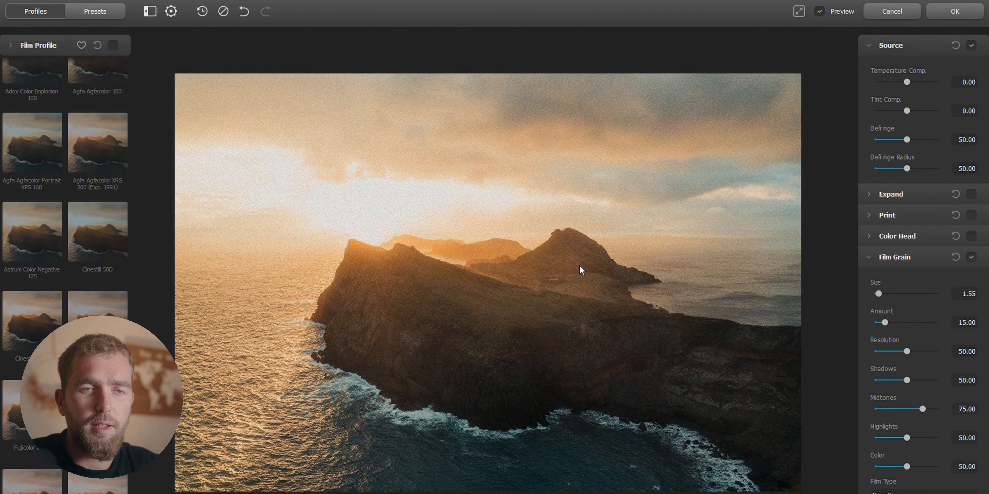
Set the film grain Shadows to 22.50, judging the grain on the dark cliff above the surf
scroll(506, 273, up, 4)
drag(532, 391, 538, 322)
scroll(530, 388, up, 2)
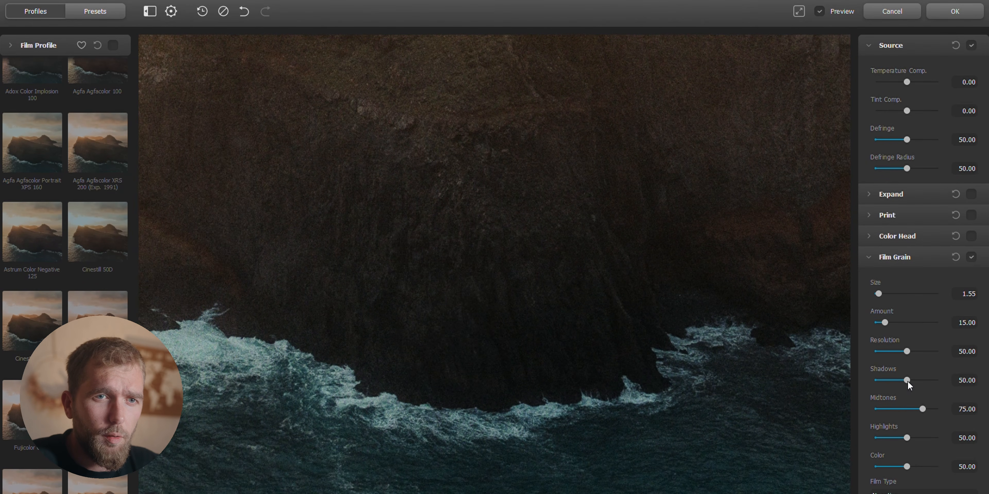
drag(908, 380, 875, 380)
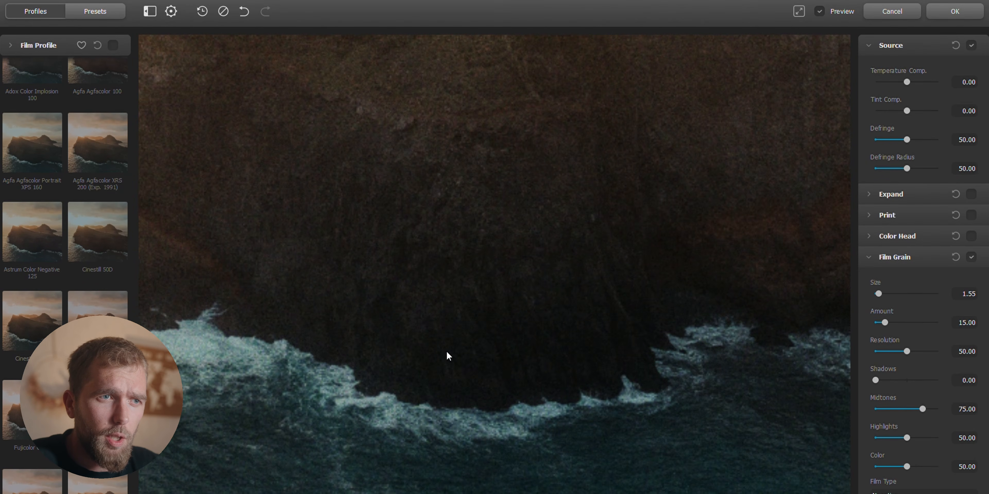
drag(501, 330, 491, 362)
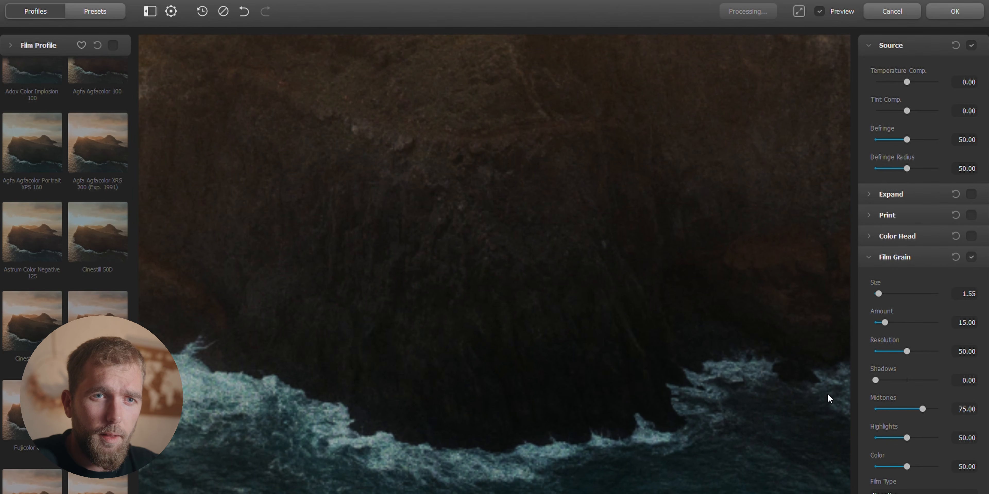
click(895, 380)
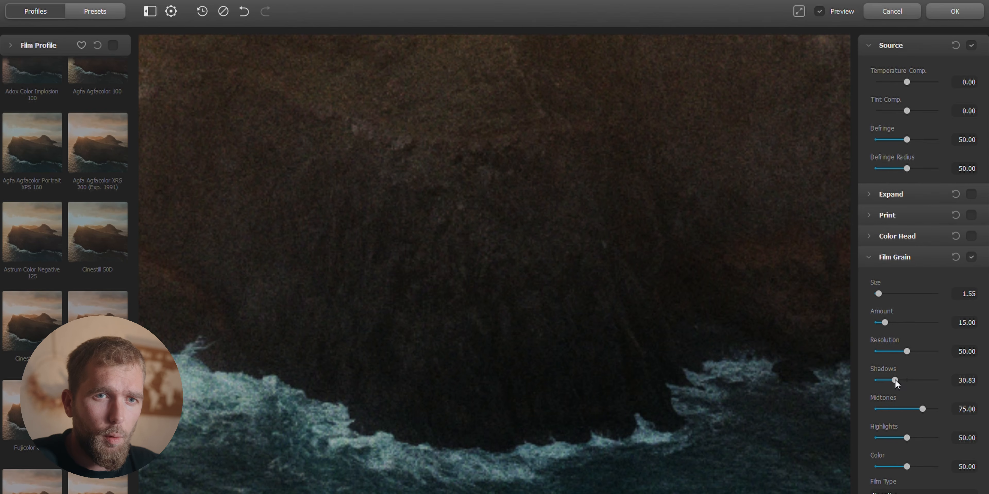
drag(894, 379, 890, 382)
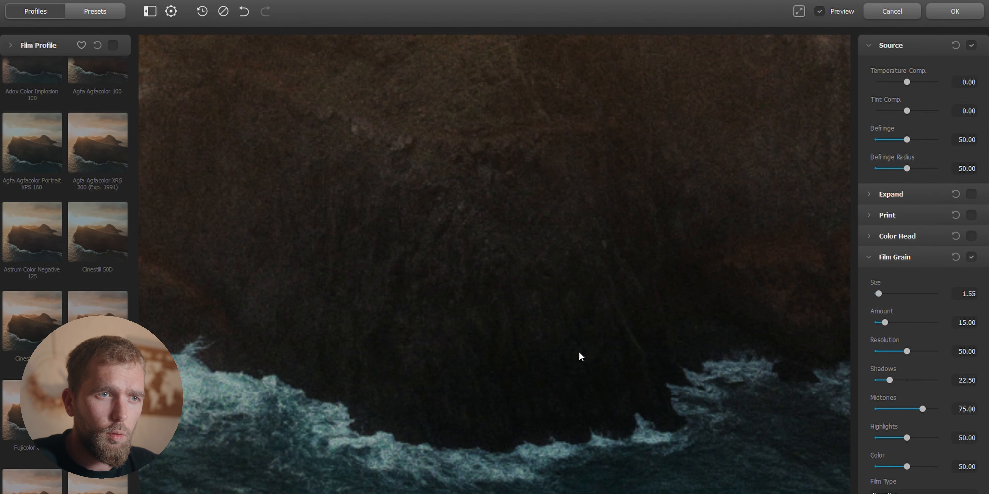
Set the film grain Midtones to 25.83, judging the grain across the island's slopes
drag(530, 228, 552, 338)
drag(496, 376, 494, 261)
scroll(495, 260, down, 1)
scroll(494, 265, down, 4)
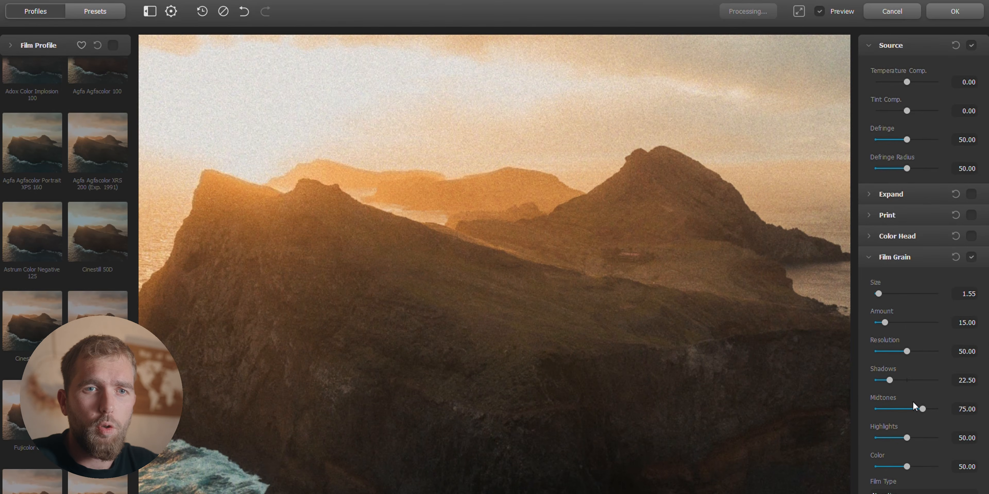
drag(925, 412, 892, 412)
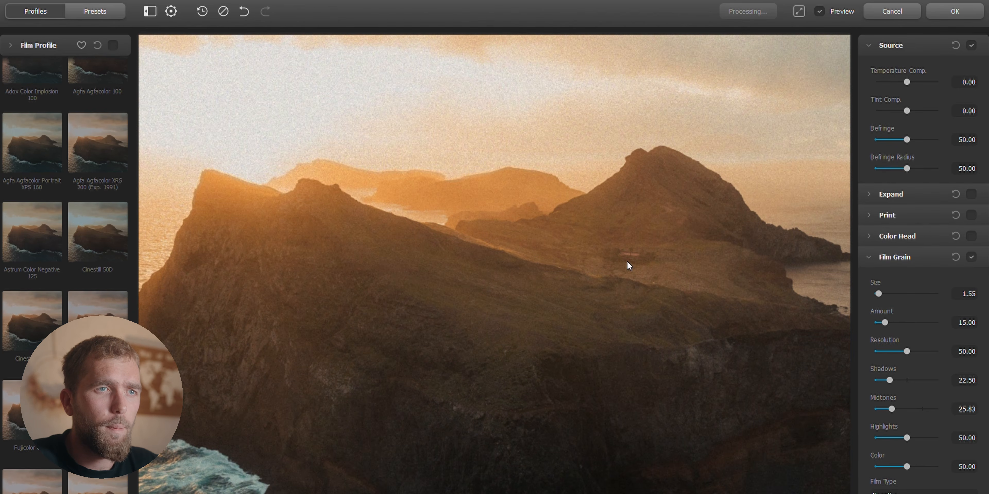
Set the film grain Highlights to 30.00, judging the grain in the bright sky
drag(477, 259, 819, 408)
scroll(621, 246, down, 2)
drag(904, 443, 895, 445)
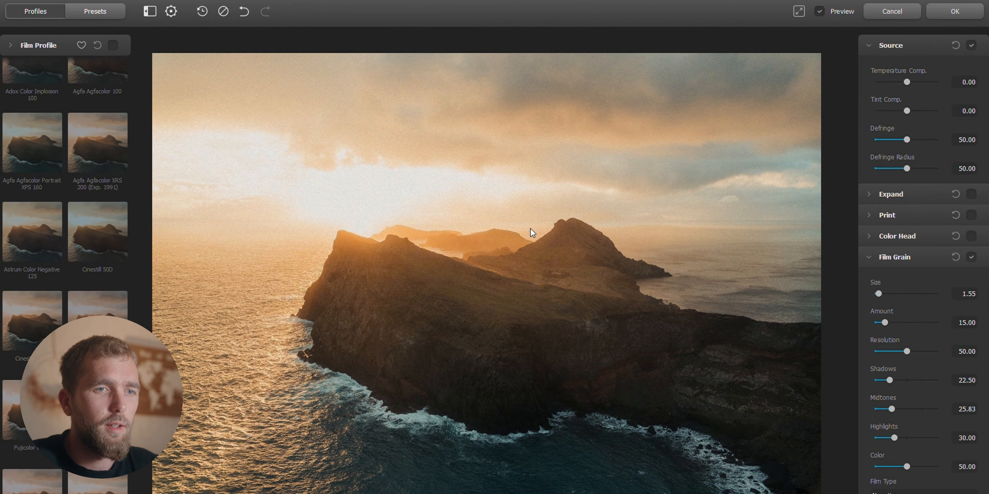
Compare the photo with the Film Grain effect off and on, both up close and across the whole image
scroll(440, 237, up, 4)
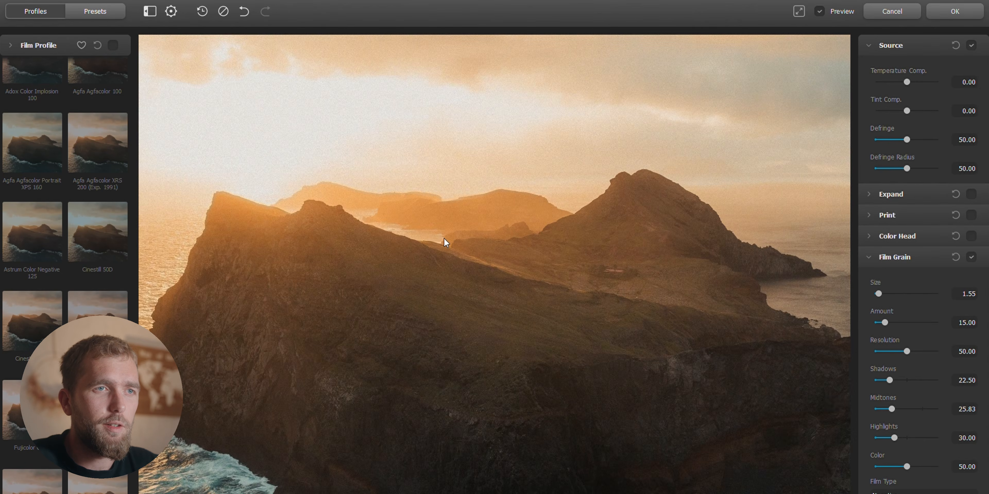
click(971, 258)
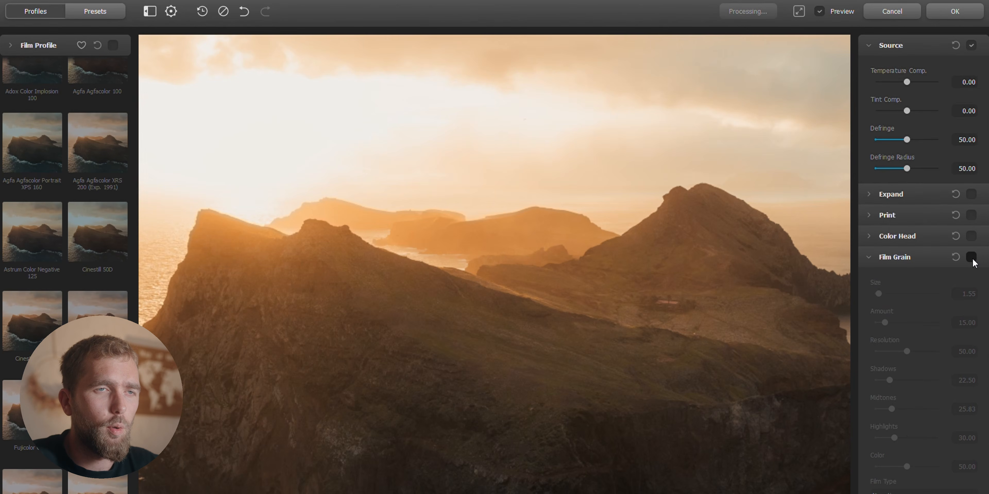
click(971, 258)
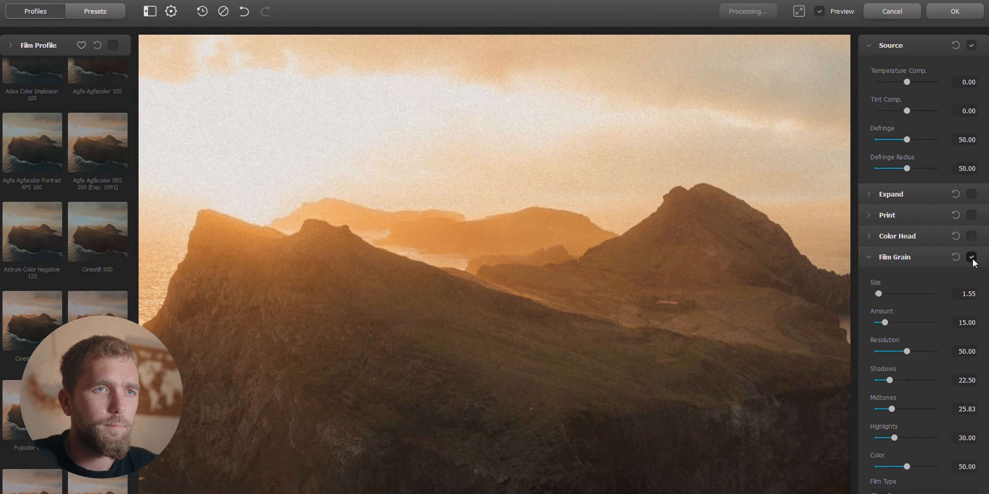
click(971, 258)
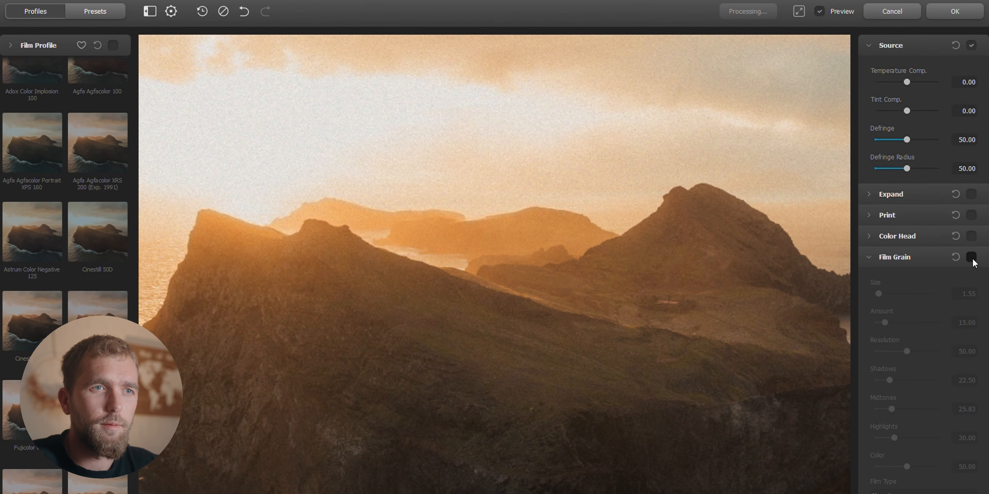
click(971, 258)
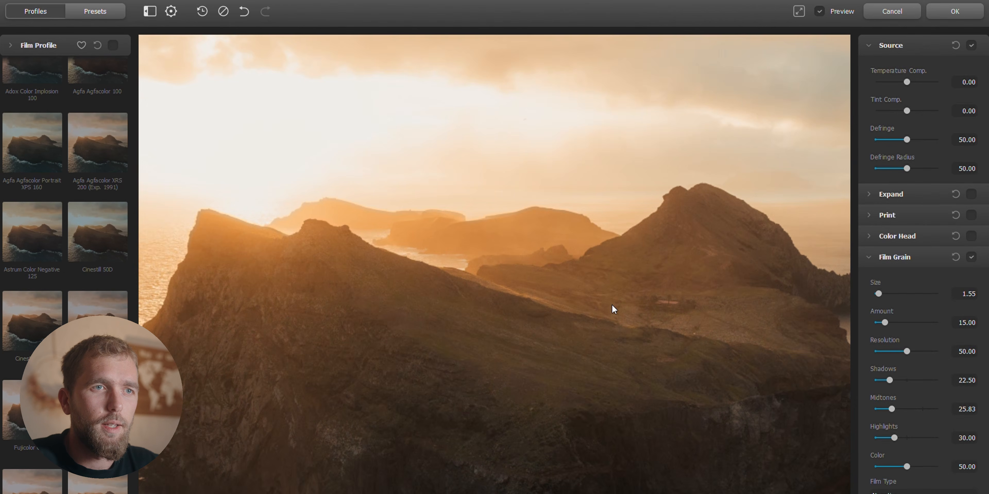
scroll(619, 273, down, 5)
drag(599, 329, 582, 299)
scroll(556, 292, up, 2)
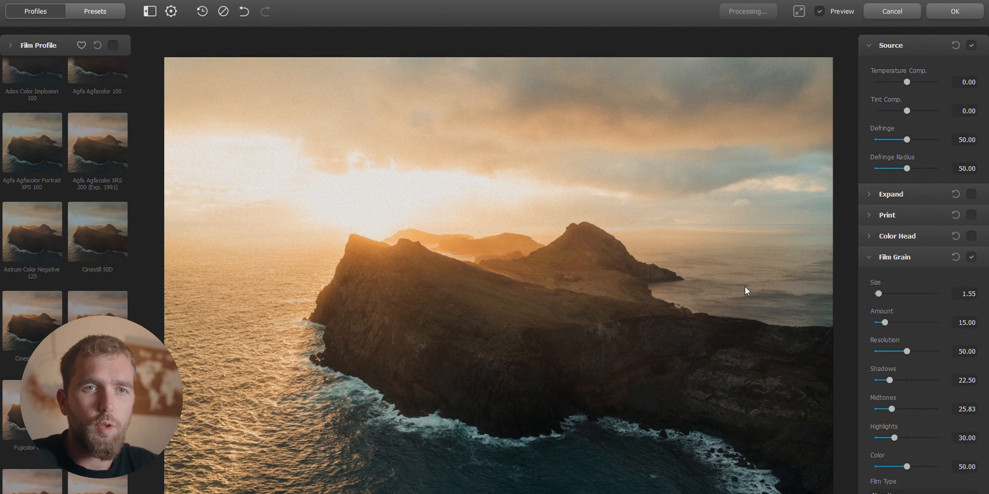
Collapse the Film Grain settings and turn on the Halation effect
click(875, 260)
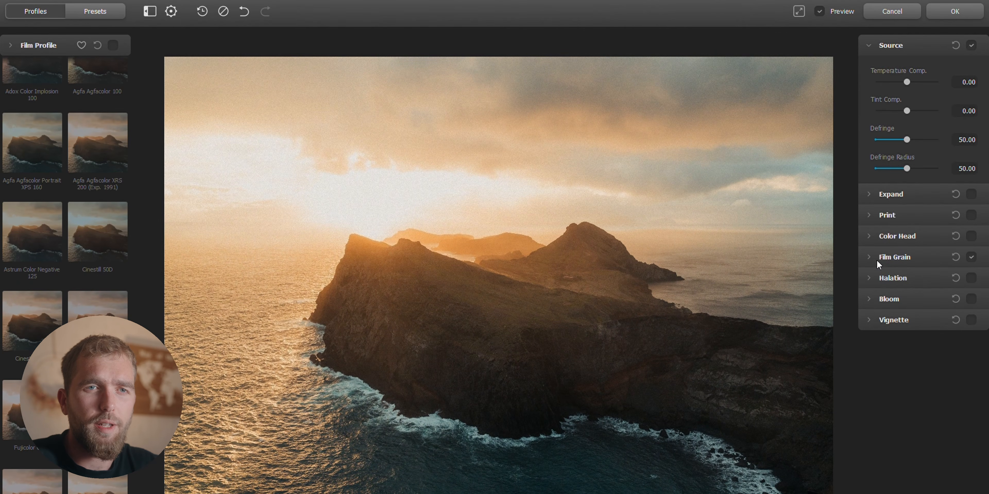
click(971, 277)
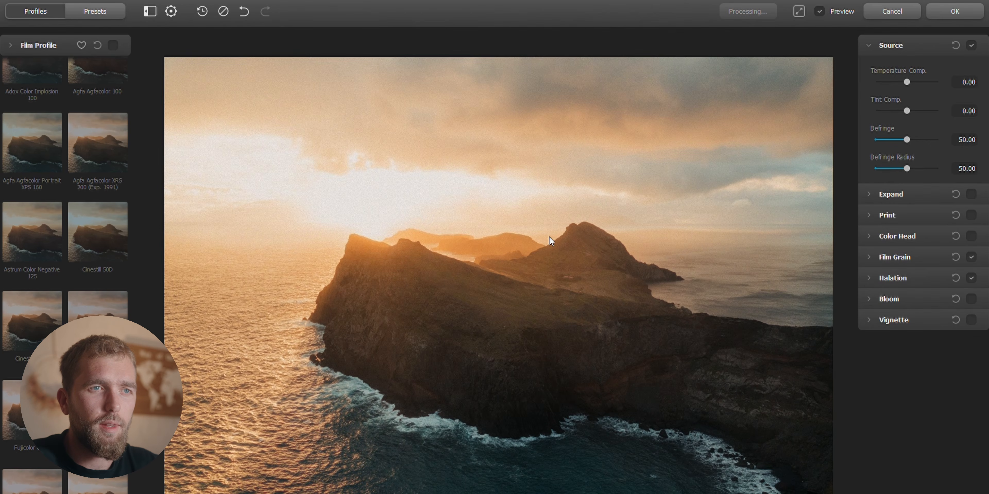
scroll(549, 236, up, 5)
drag(640, 195, 497, 286)
scroll(529, 250, up, 2)
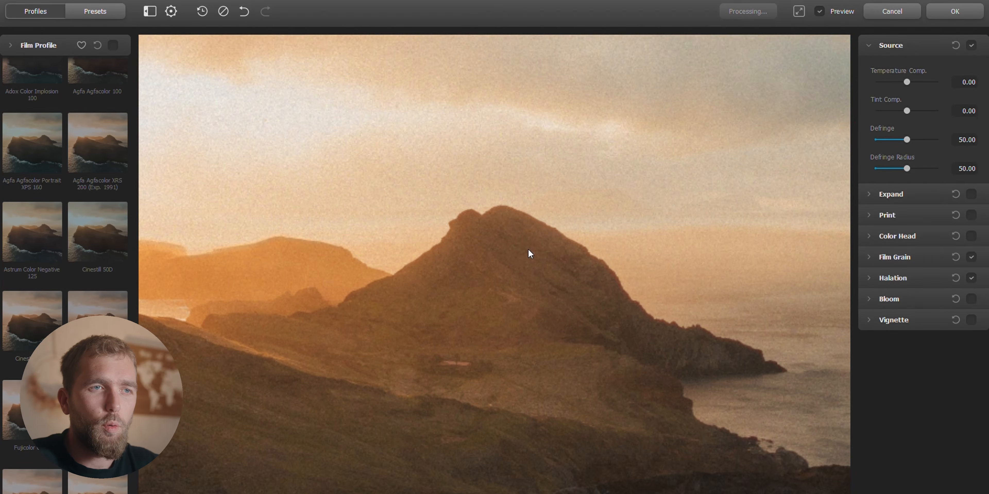
Examine the halation up close along the mountain's ridge against the bright sky
drag(550, 240, 510, 279)
scroll(516, 266, up, 2)
scroll(516, 266, up, 1)
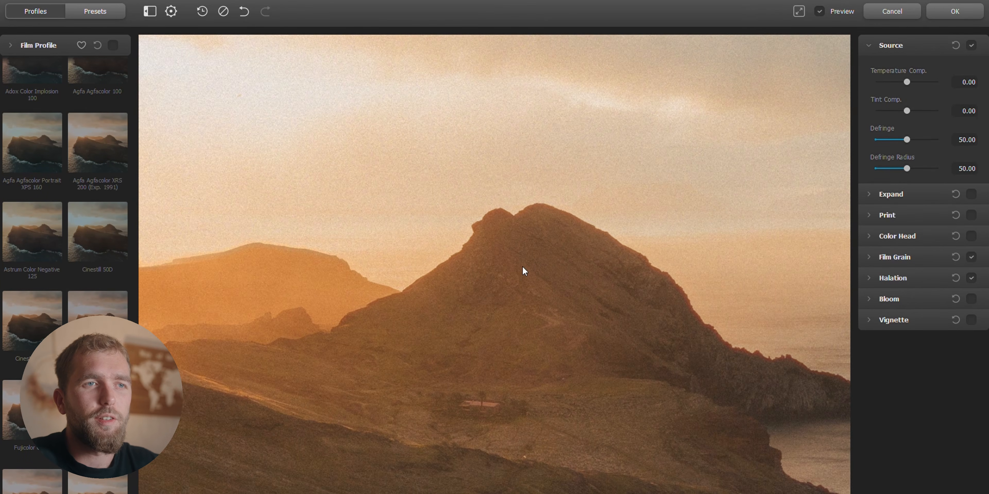
drag(555, 250, 495, 279)
scroll(509, 259, up, 2)
drag(554, 249, 506, 256)
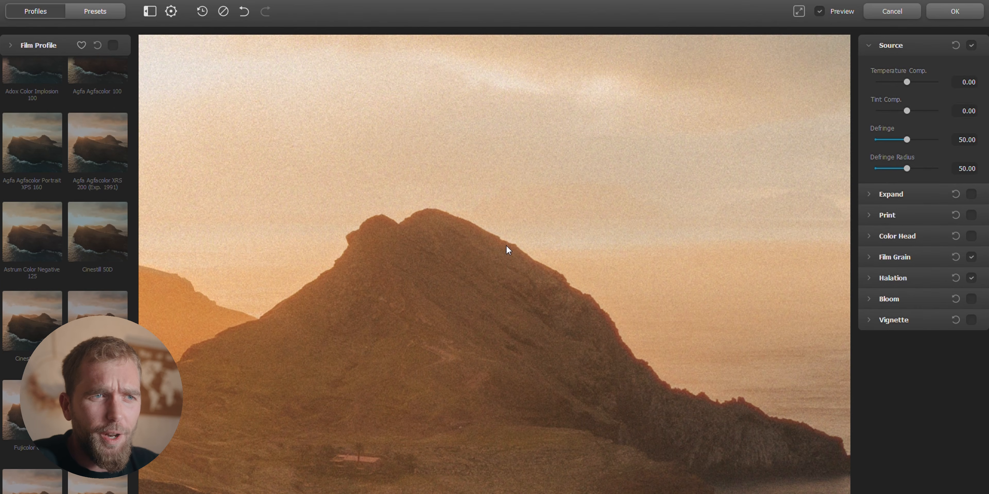
drag(476, 242, 495, 226)
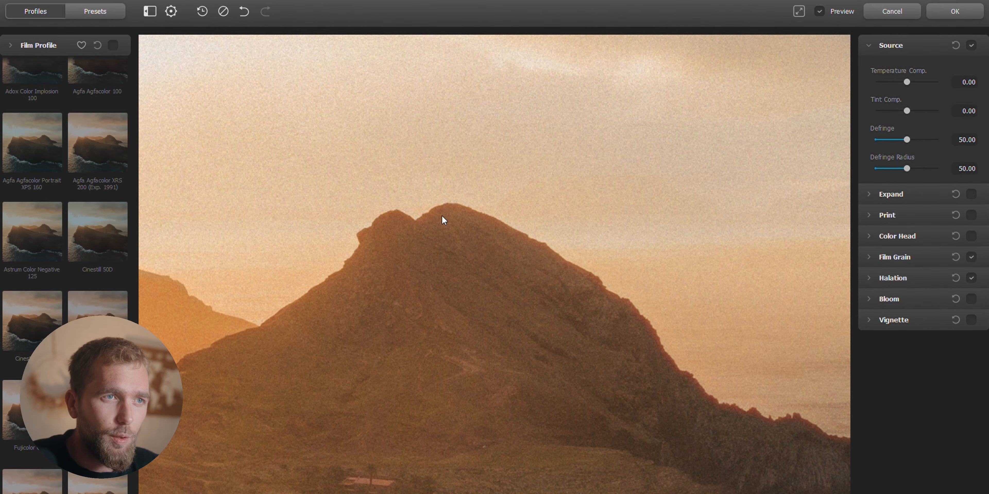
drag(503, 258, 461, 273)
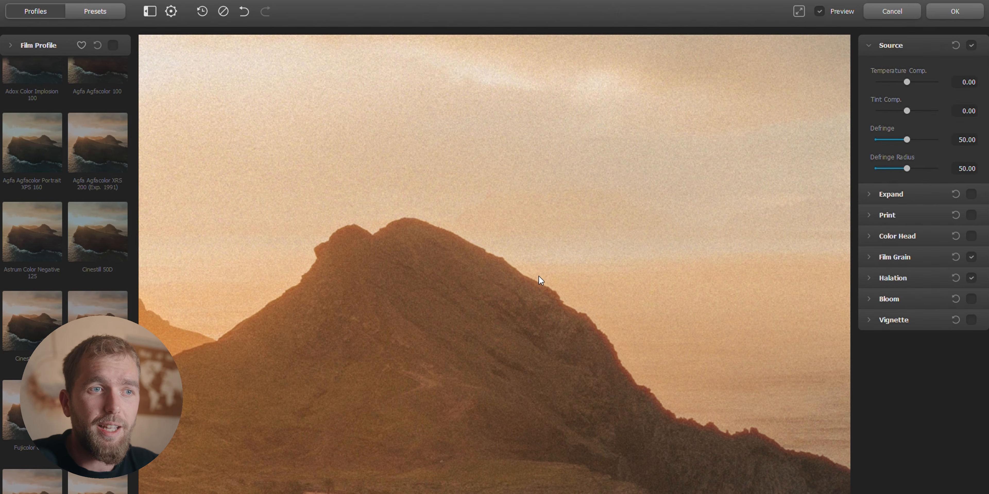
drag(515, 293, 569, 297)
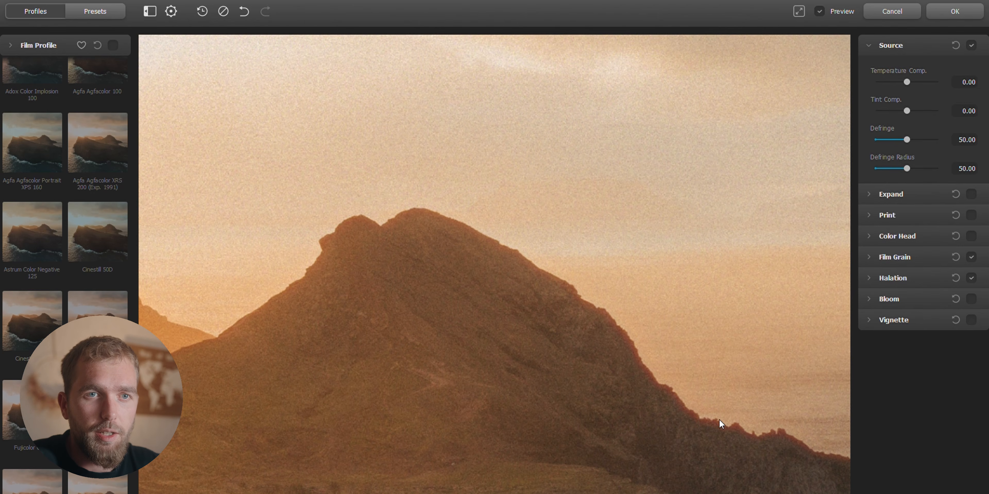
Open the Halation settings and set the Impact to 50
click(905, 279)
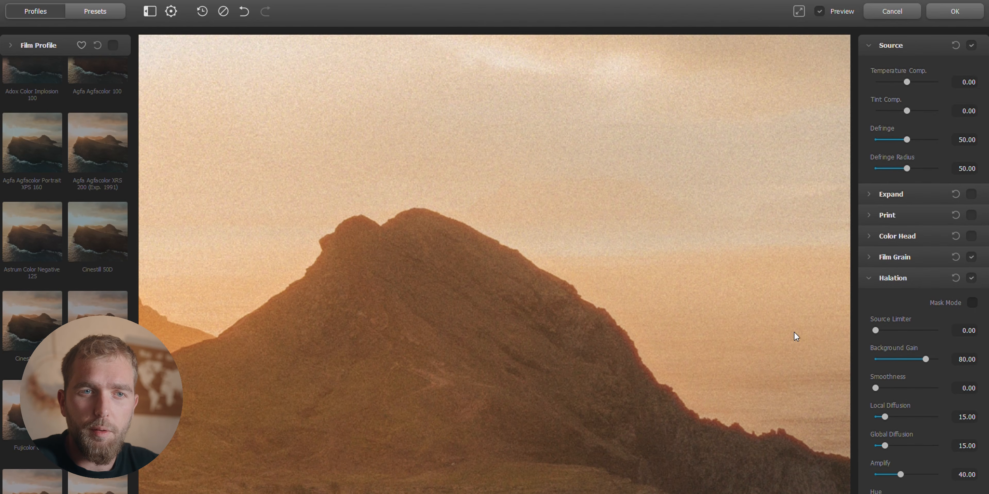
scroll(936, 403, down, 2)
scroll(938, 402, down, 1)
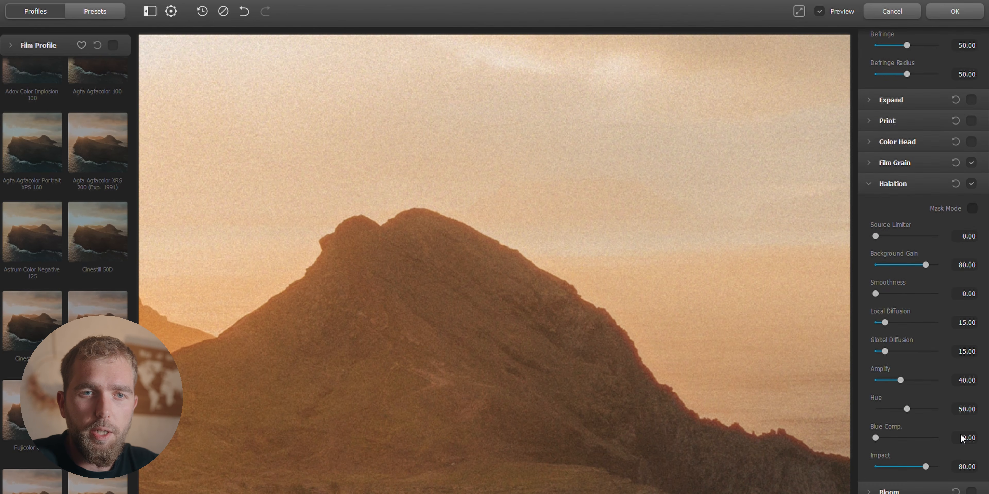
double_click(971, 468)
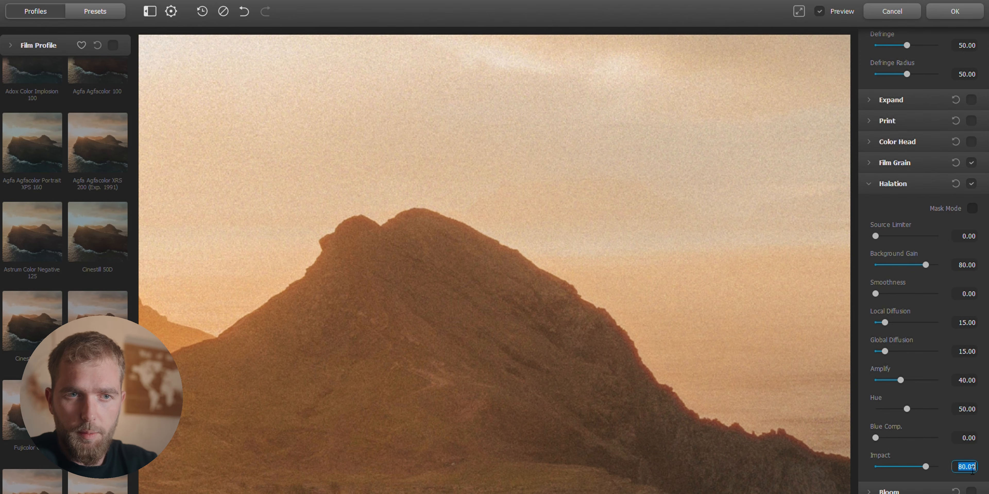
text(50)
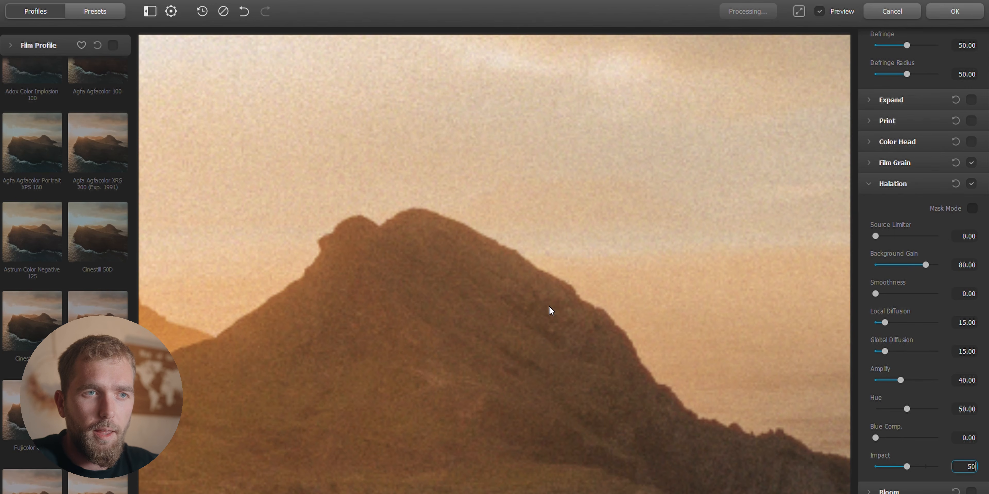
Set the Halation Amplify value to 35
double_click(967, 381)
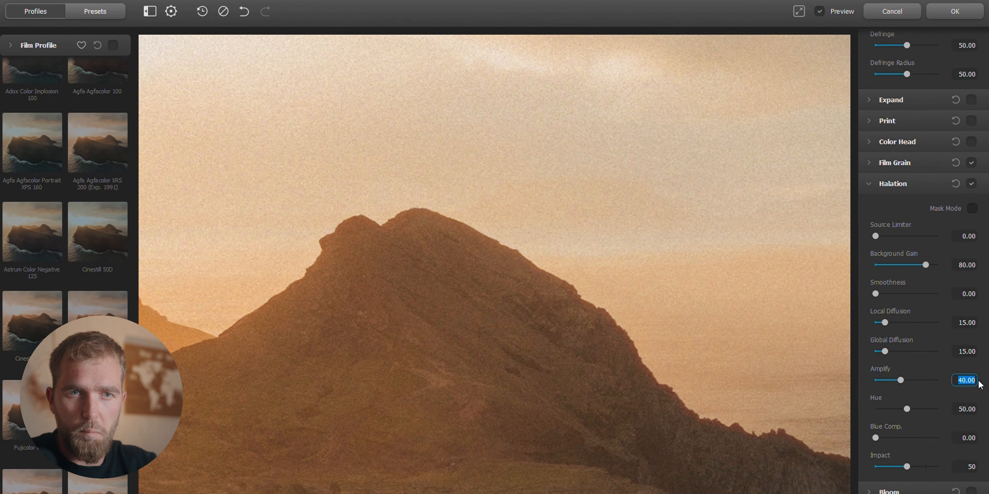
text(5)
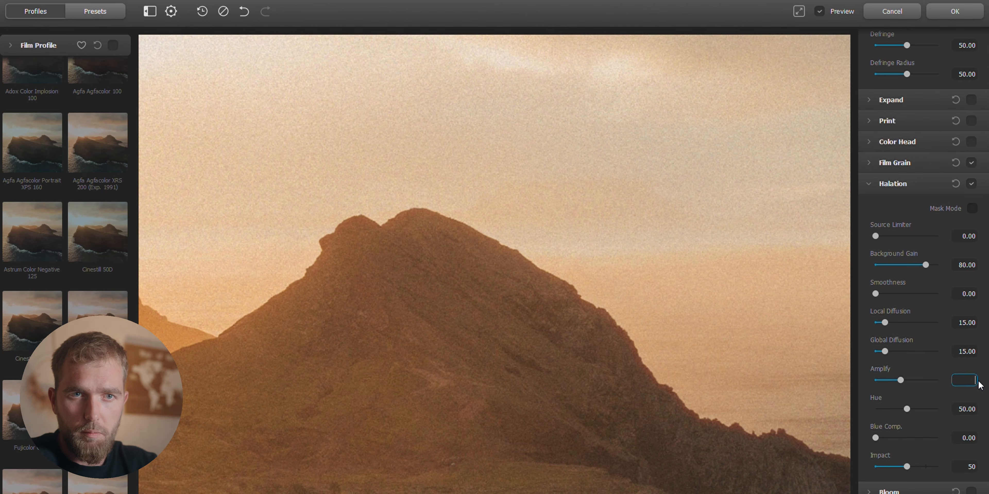
text(35)
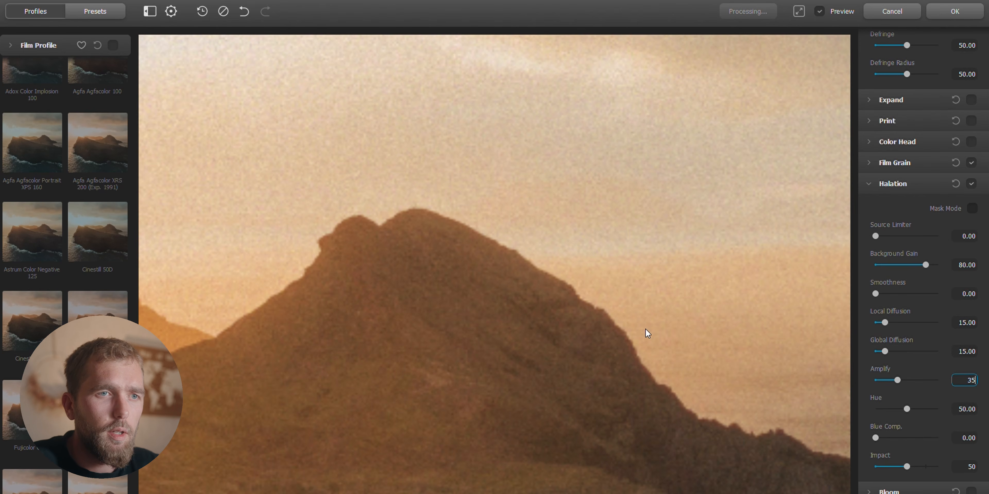
Examine the reduced halation along the mountain and cliff edges and across the whole photo
drag(570, 293, 578, 276)
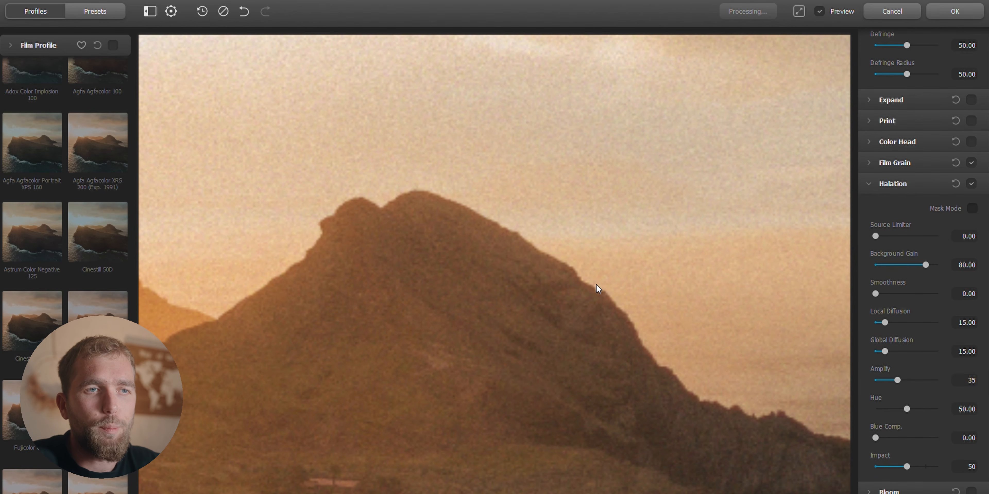
drag(497, 261, 569, 264)
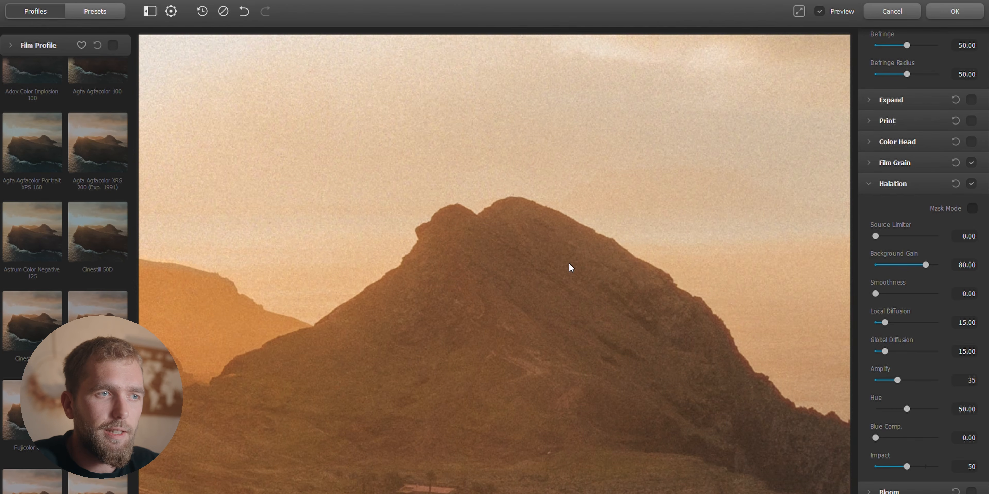
drag(385, 293, 566, 227)
drag(307, 316, 610, 227)
drag(343, 330, 563, 349)
scroll(479, 285, down, 3)
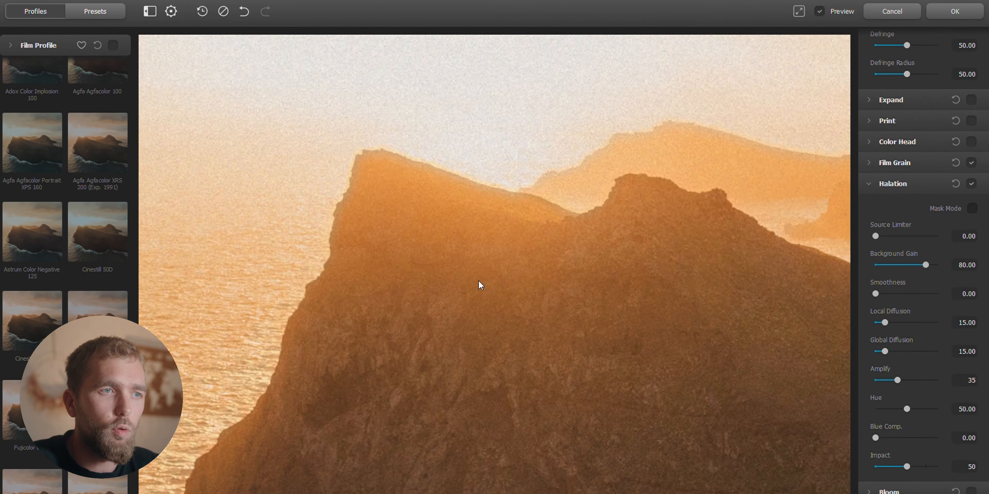
drag(532, 315, 328, 283)
scroll(459, 287, down, 3)
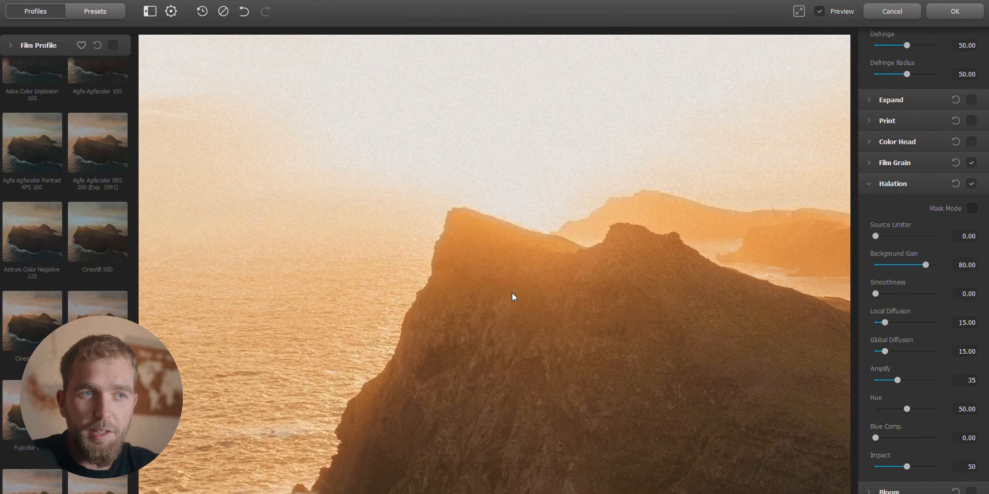
scroll(492, 305, down, 5)
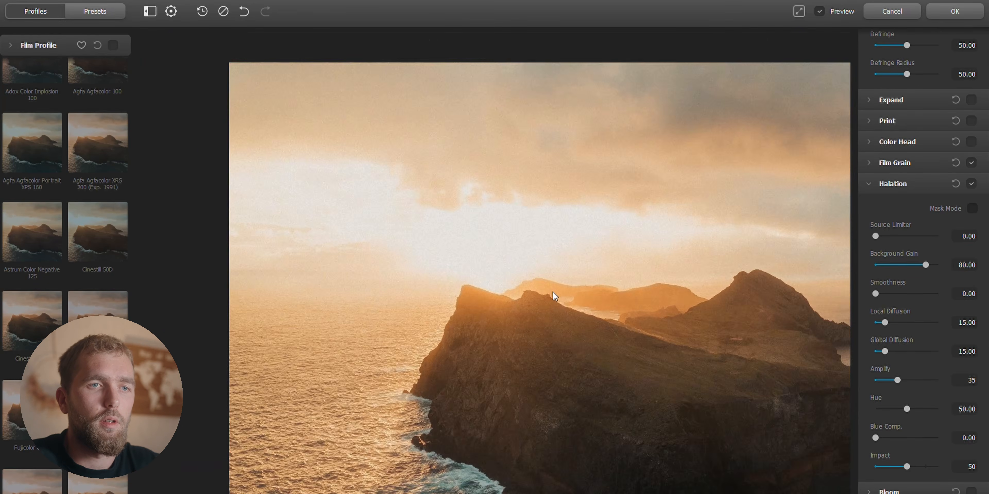
scroll(515, 261, up, 2)
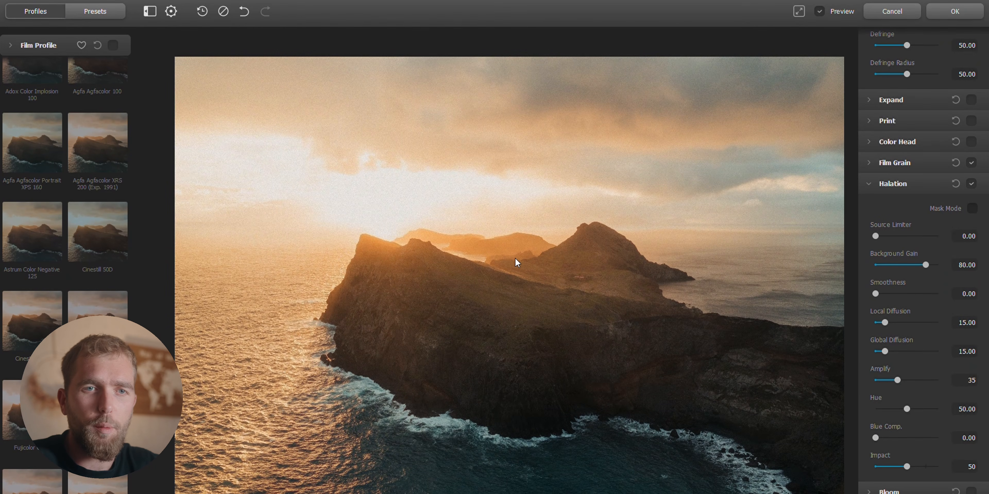
Collapse the Halation settings, turn on the Bloom effect and compare the sunlit peaks with it off and on
click(871, 185)
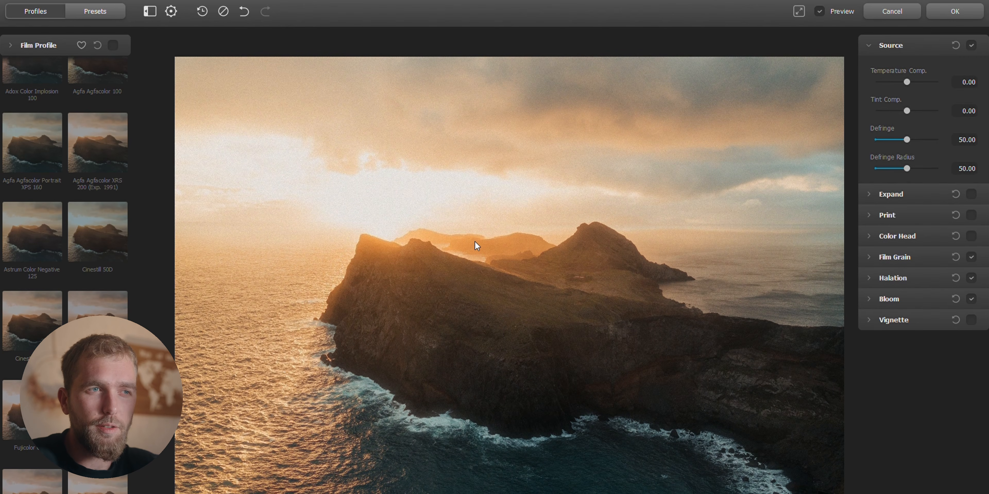
scroll(374, 222, up, 5)
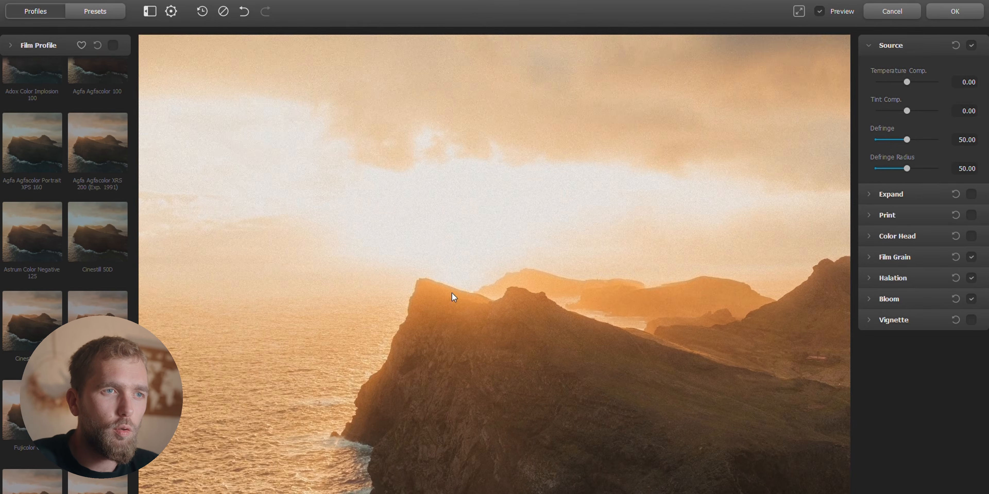
scroll(445, 235, up, 1)
drag(378, 240, 492, 323)
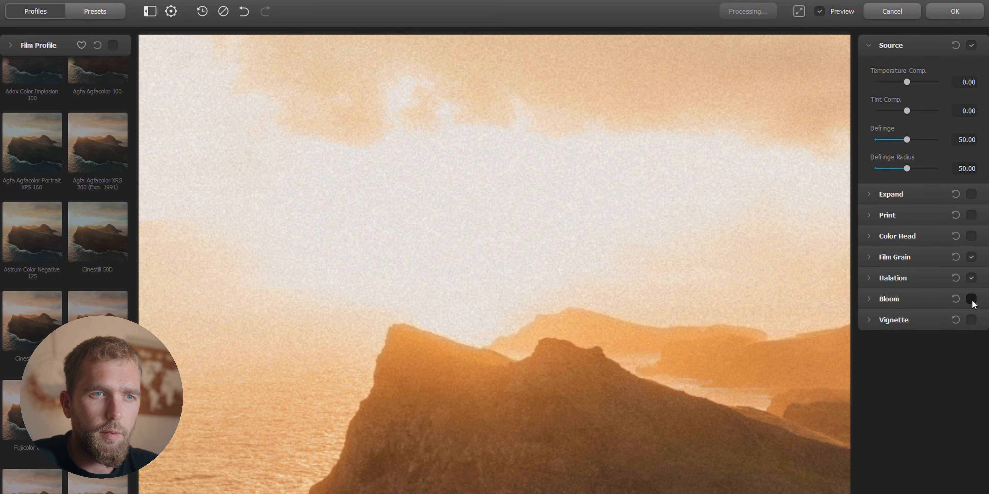
drag(629, 329, 536, 228)
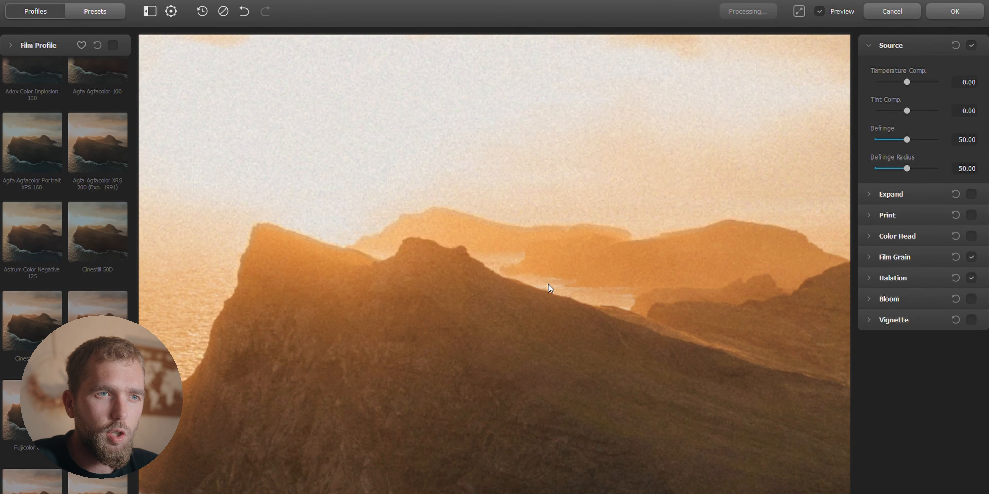
click(970, 299)
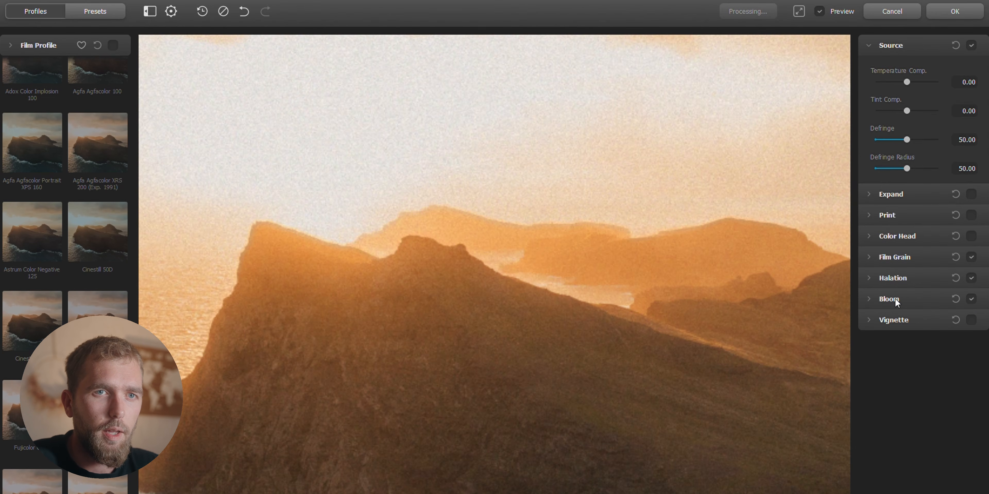
Open the Bloom settings and set the Amplify value to 40
click(867, 301)
scroll(900, 386, down, 2)
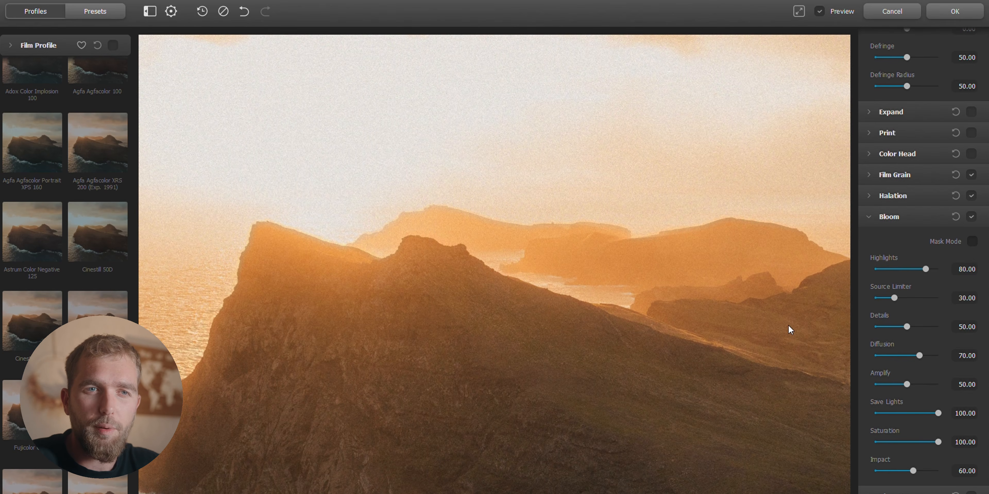
drag(483, 279, 744, 246)
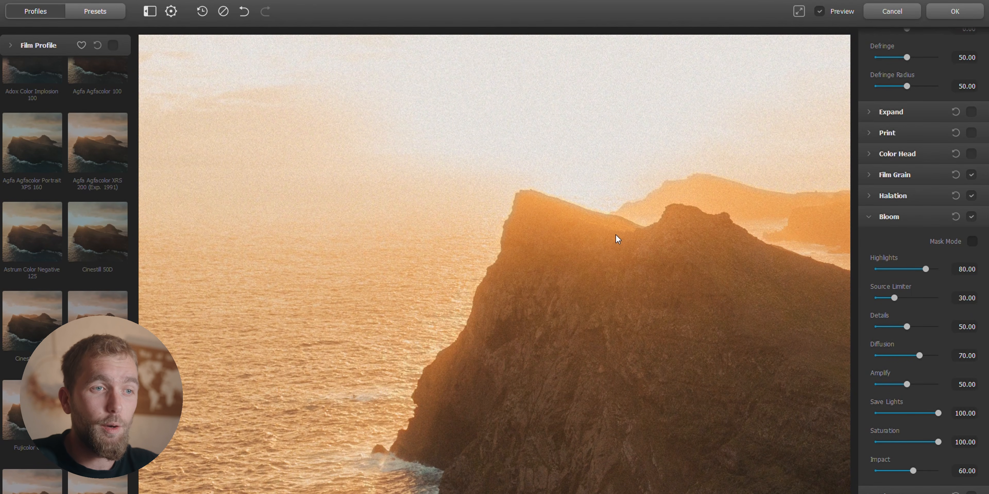
drag(616, 236, 593, 242)
click(974, 387)
text(40)
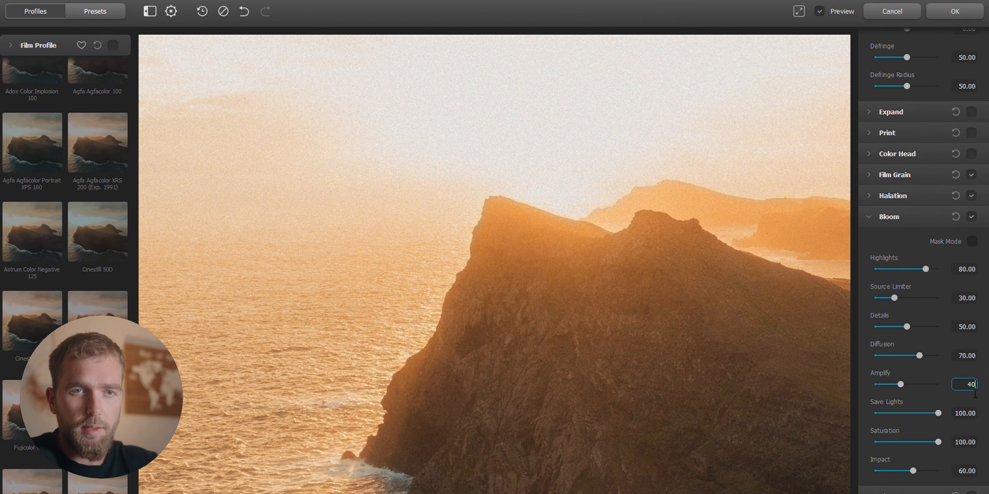
drag(662, 283, 606, 263)
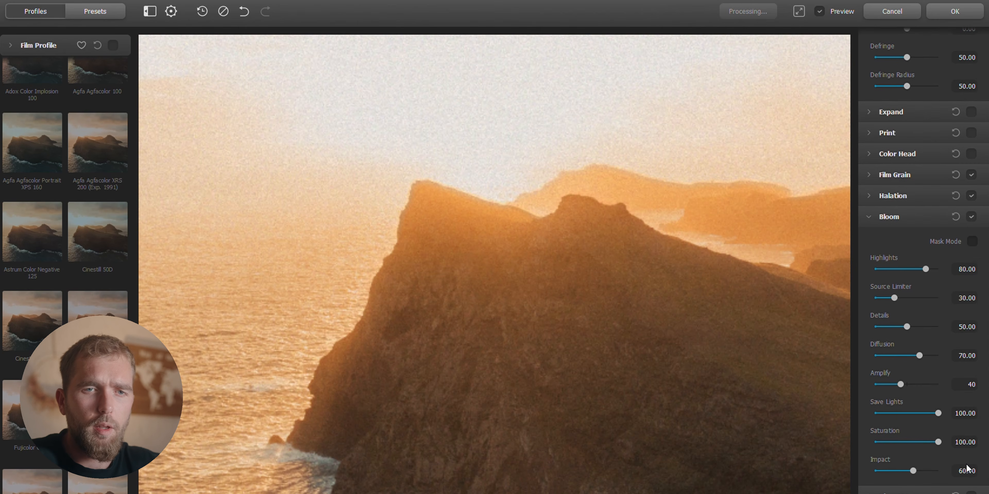
Set the Bloom Impact to 50
click(970, 472)
text(50)
drag(682, 383, 519, 282)
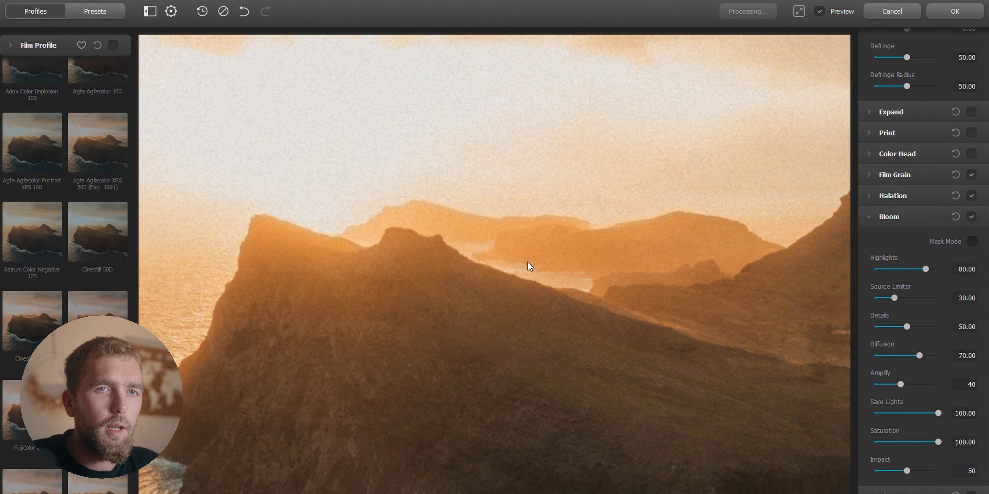
Compare the glow around the sunlit cliffs and distant hills with the adjusted Bloom off and on
click(971, 217)
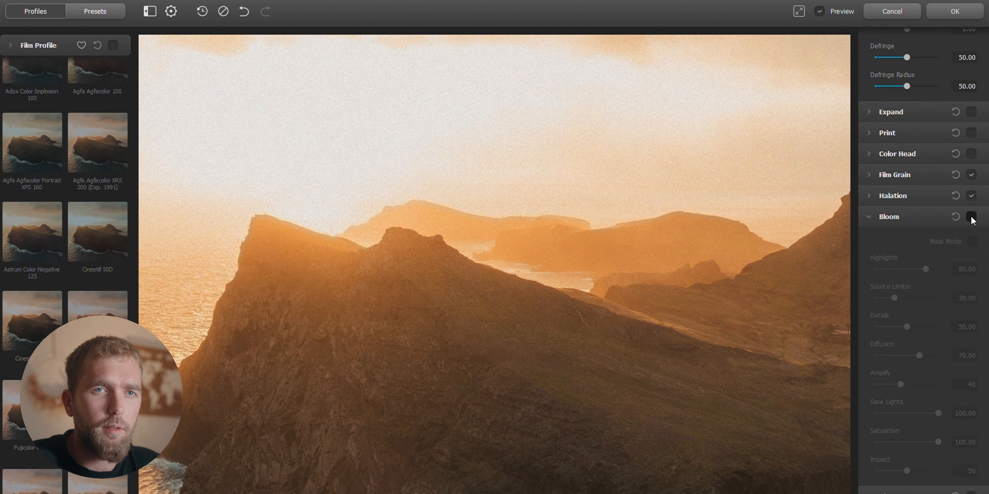
click(971, 218)
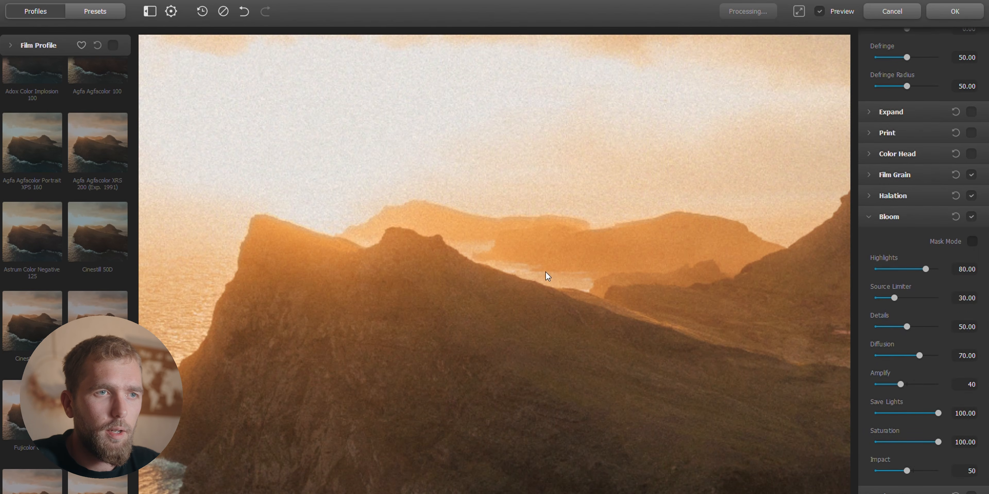
drag(465, 273, 517, 274)
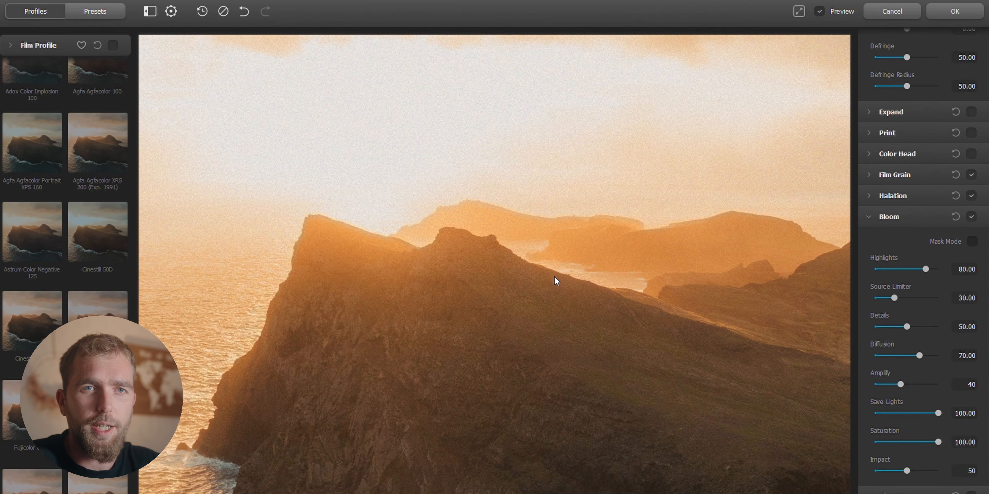
Collapse the Bloom settings and turn off the preview to view the whole photo without the film effects
click(870, 222)
scroll(652, 261, down, 5)
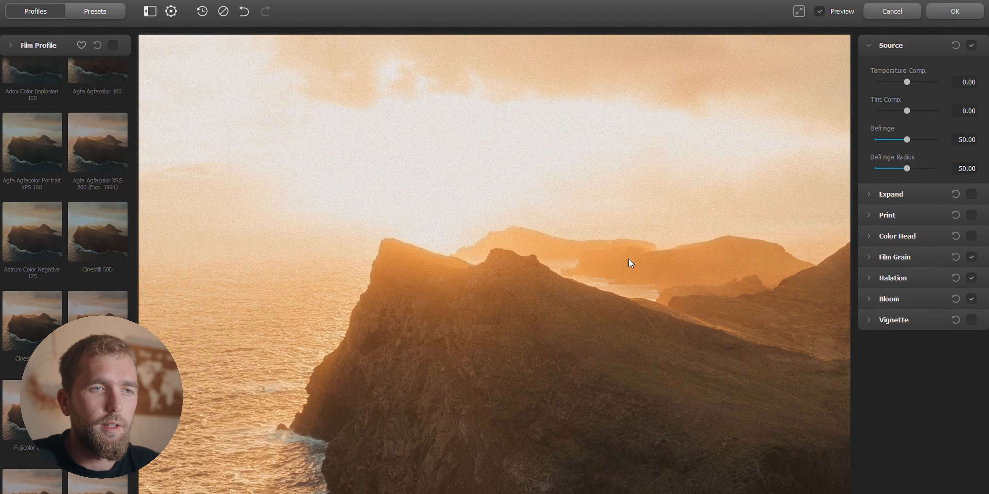
scroll(498, 209, up, 3)
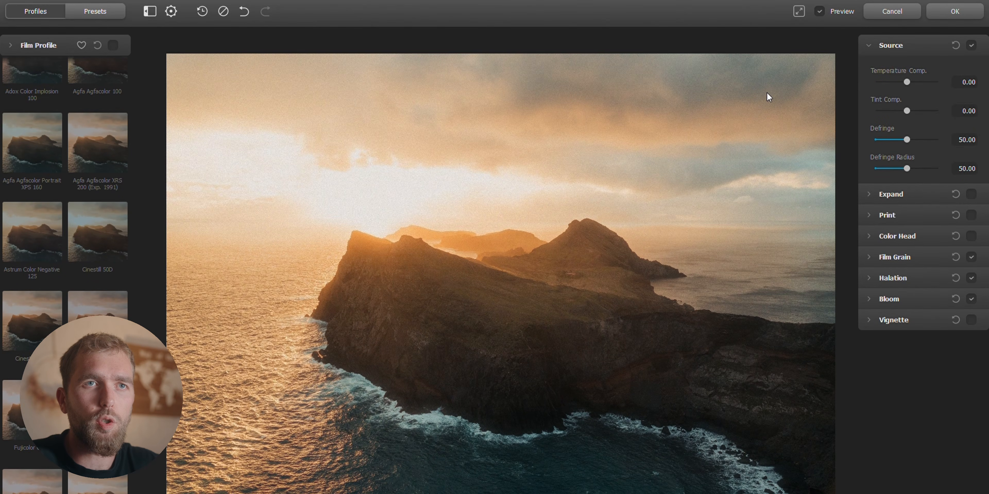
click(821, 12)
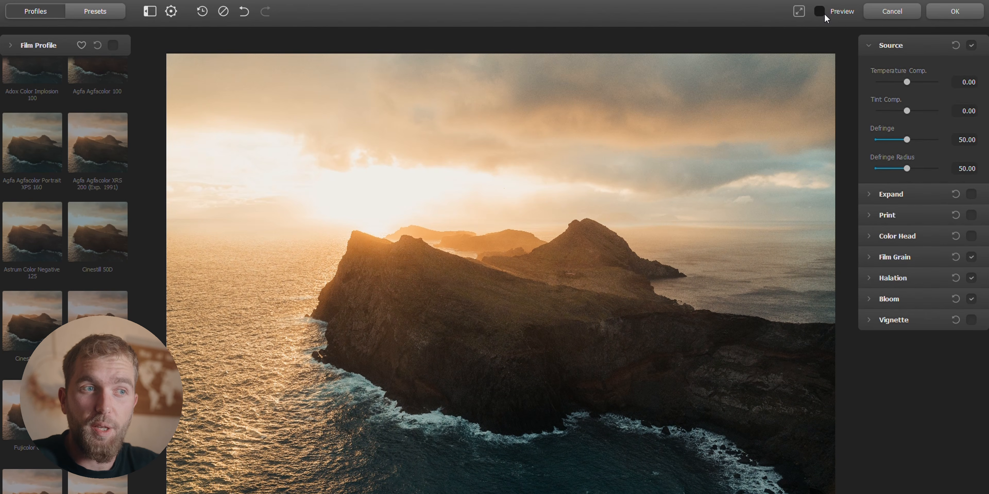